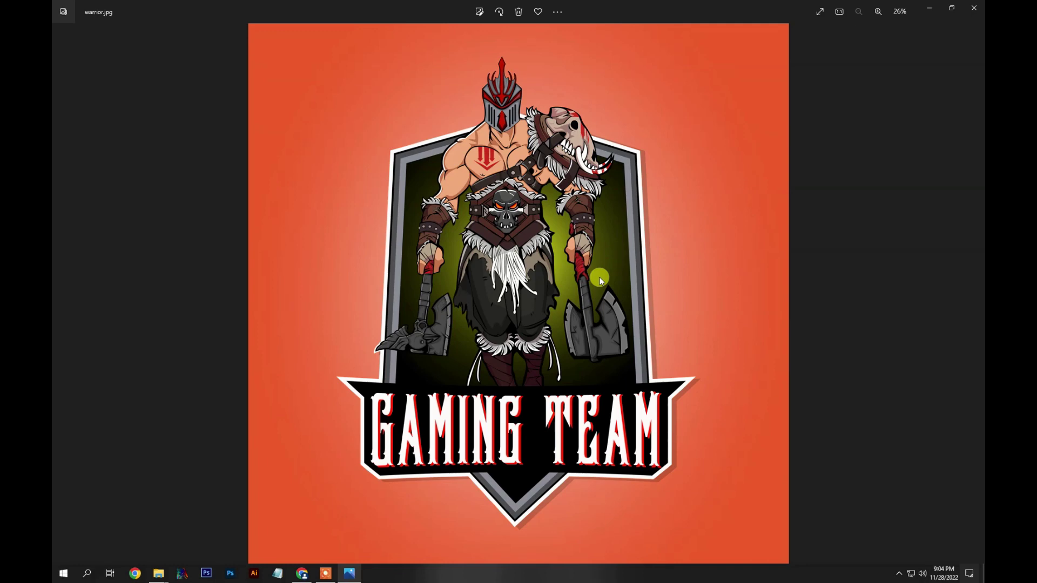
View the Zeus logo image, then return to the end of the Esport_Mascot_Logo_Collection folder listing
key("Right")
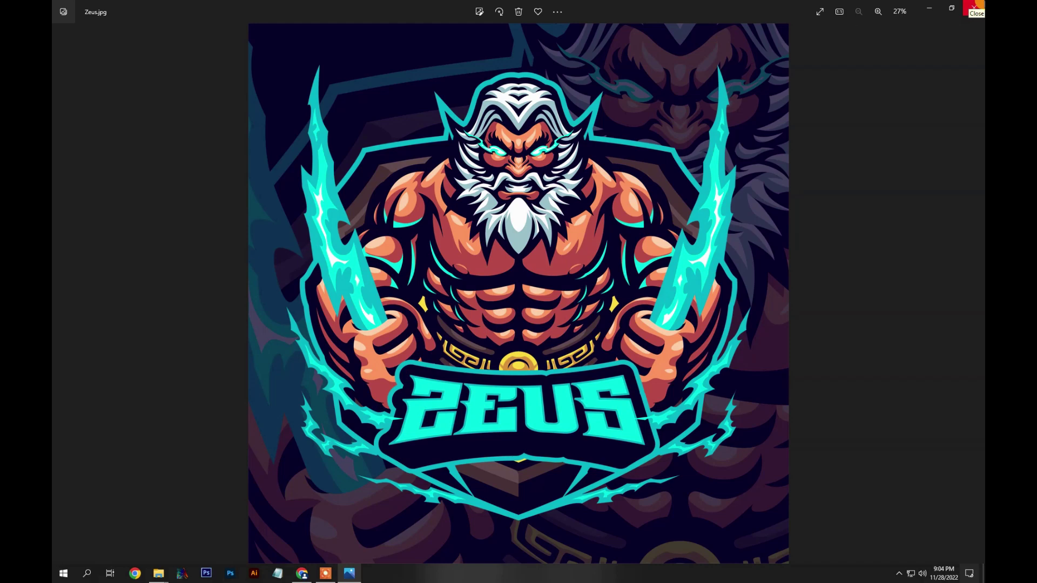
left_click(974, 7)
scroll(537, 398, "down", 15)
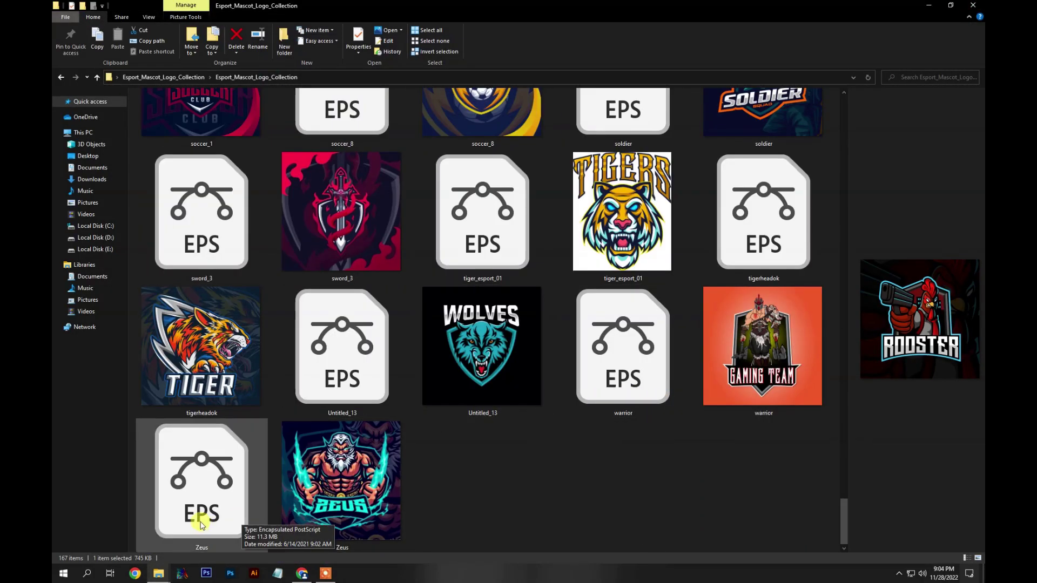
Open the Zeus EPS file in Illustrator and dismiss the missing fonts notice without replacing the font
left_click(206, 520)
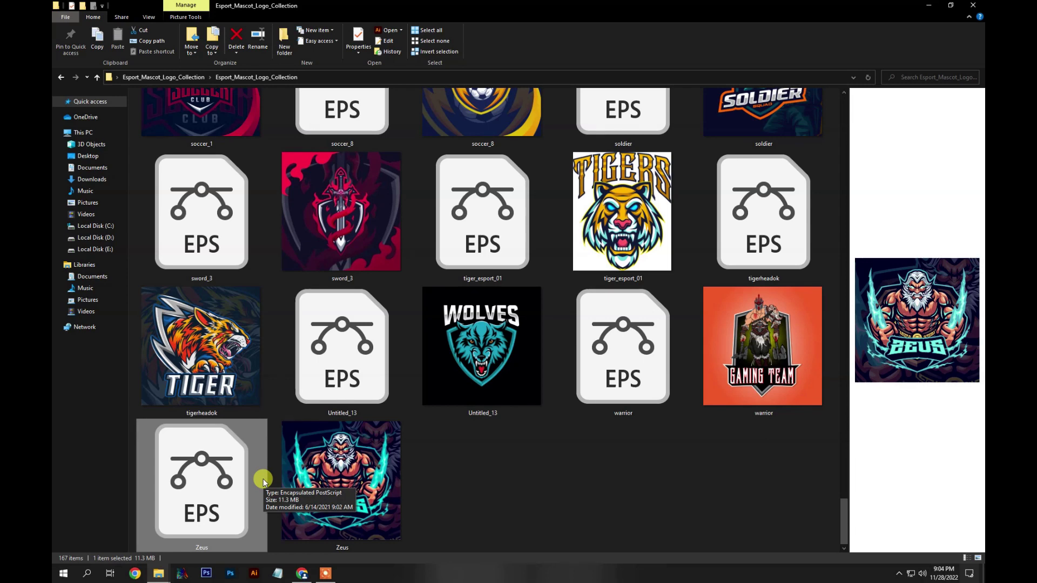
left_click(199, 495)
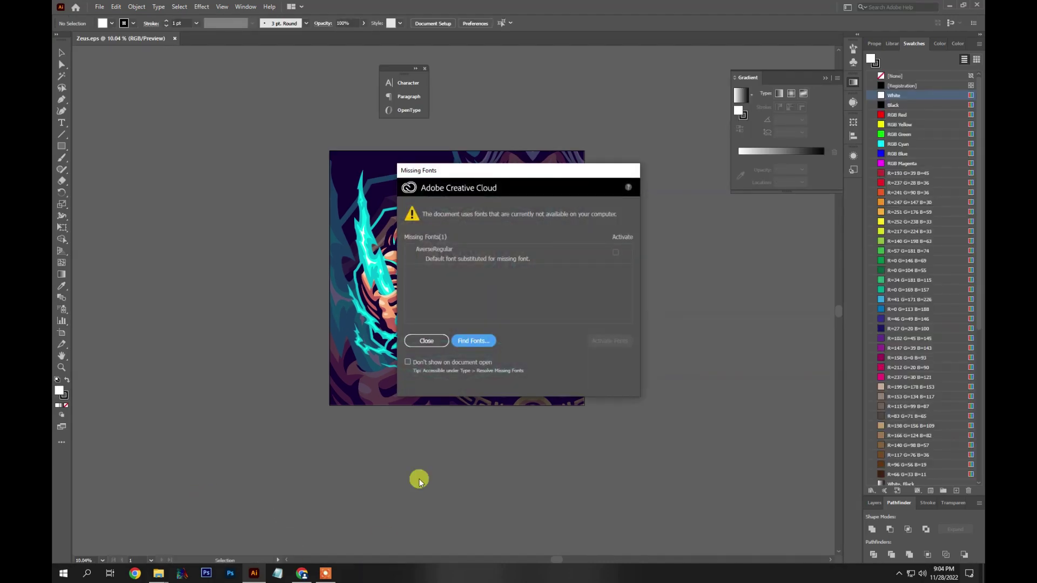
left_click(419, 341)
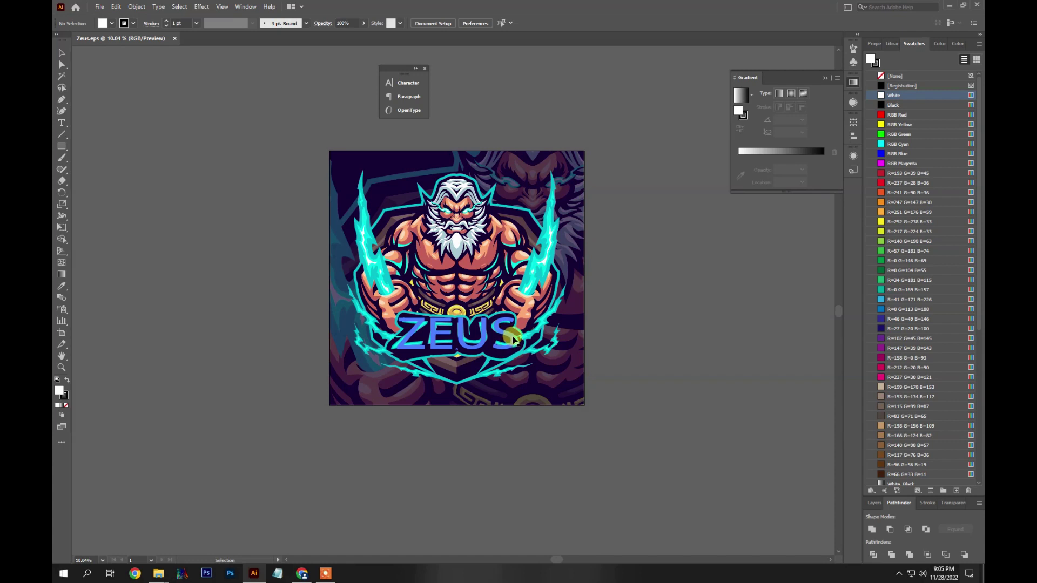
double_click(507, 338)
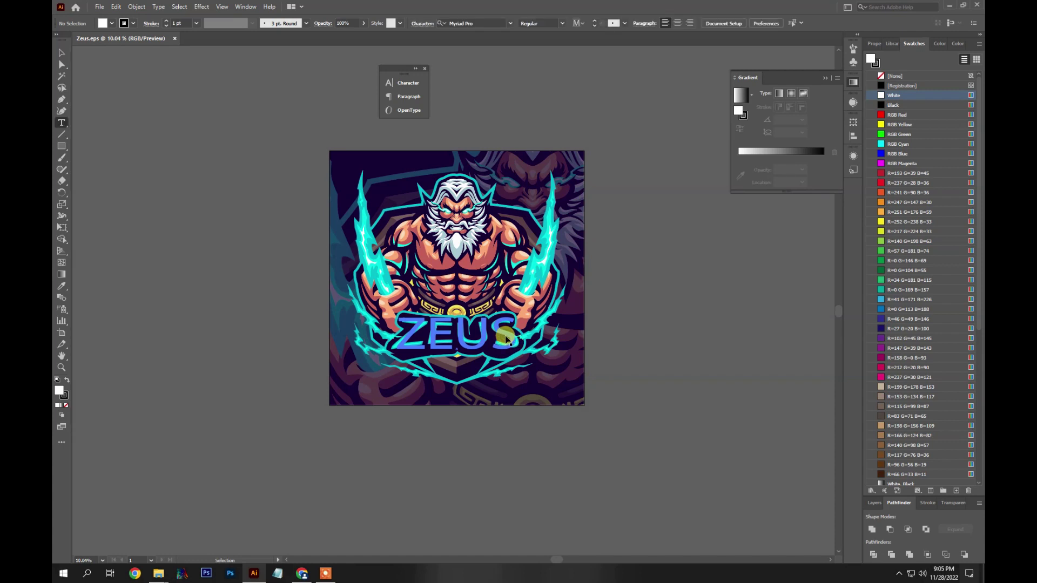
type("t")
left_click(295, 338, "ctrl")
key("v")
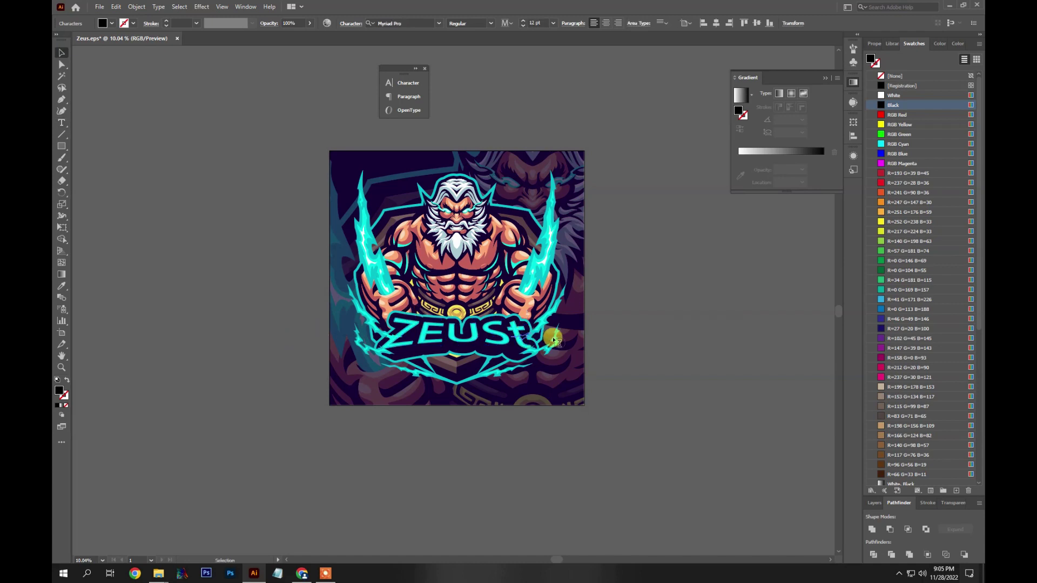
left_click(557, 345)
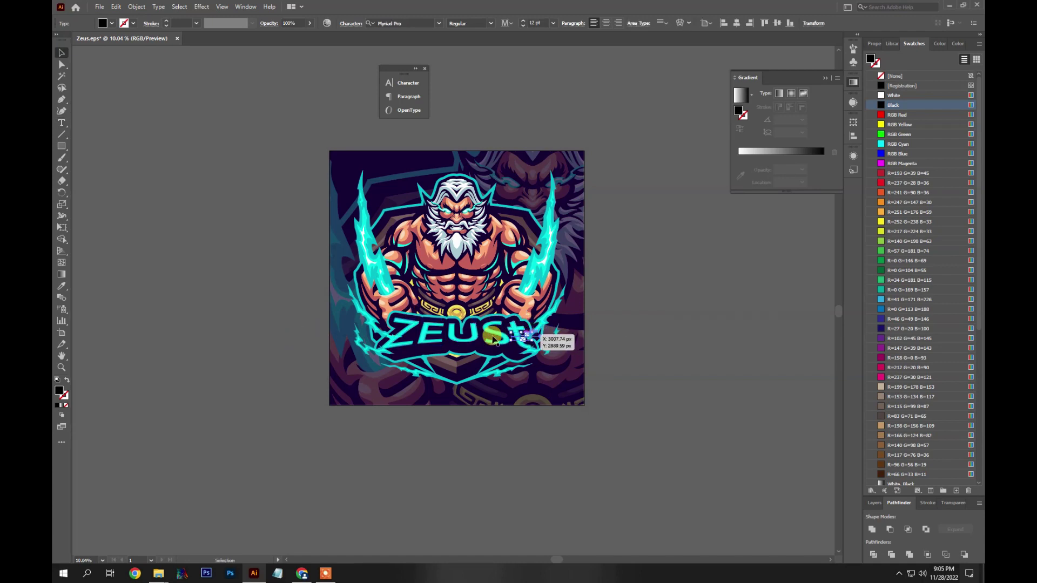
Replace the whole name lettering on the mascot's banner with FREEVECTOR, removing the stray t at its end
scroll(557, 346, "up", 5)
scroll(562, 348, "down", 2)
left_click(568, 349)
key("t")
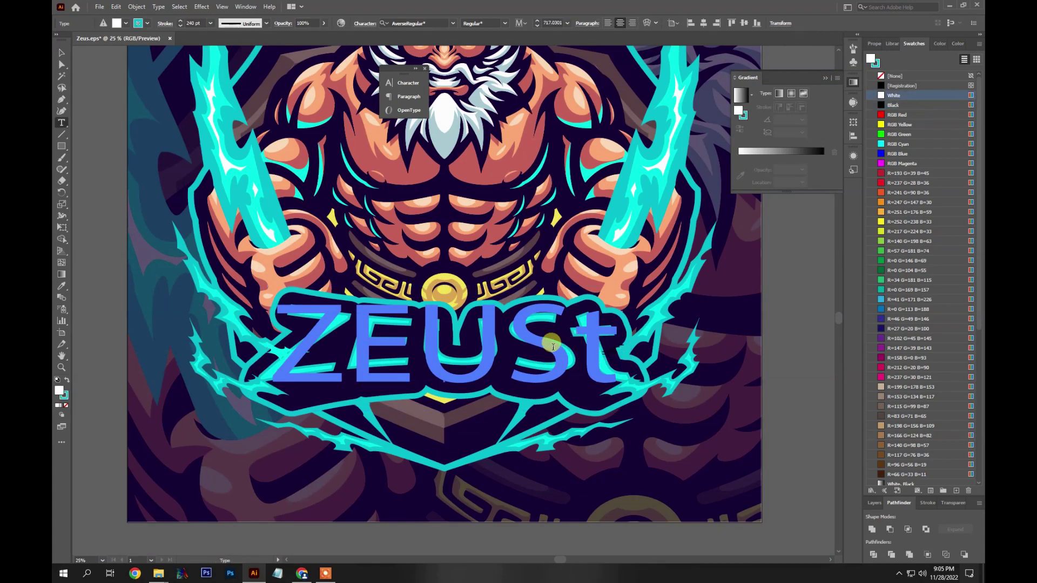
left_click(585, 350)
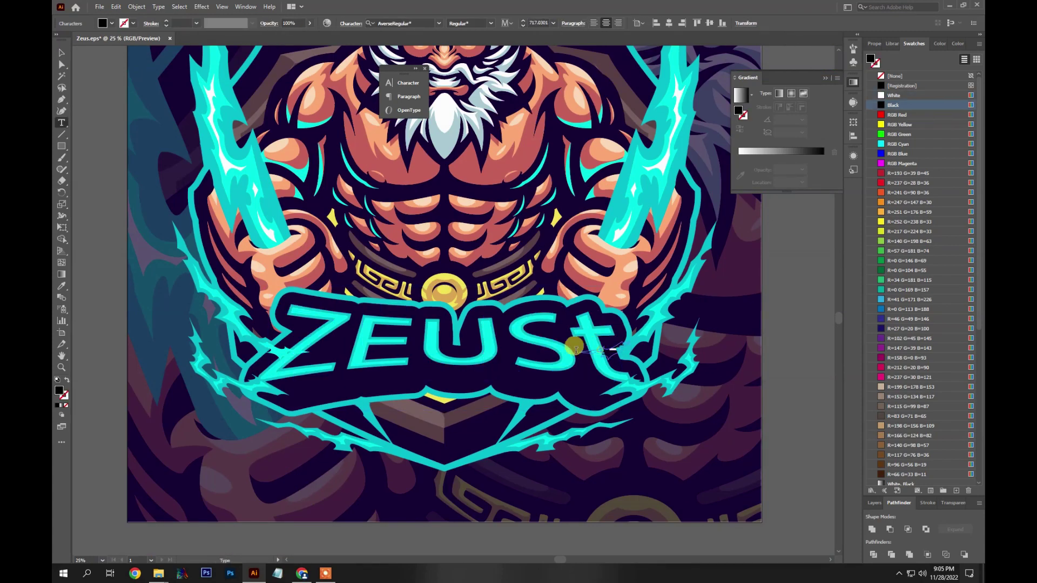
double_click(567, 349)
left_click_drag(567, 349, 273, 352)
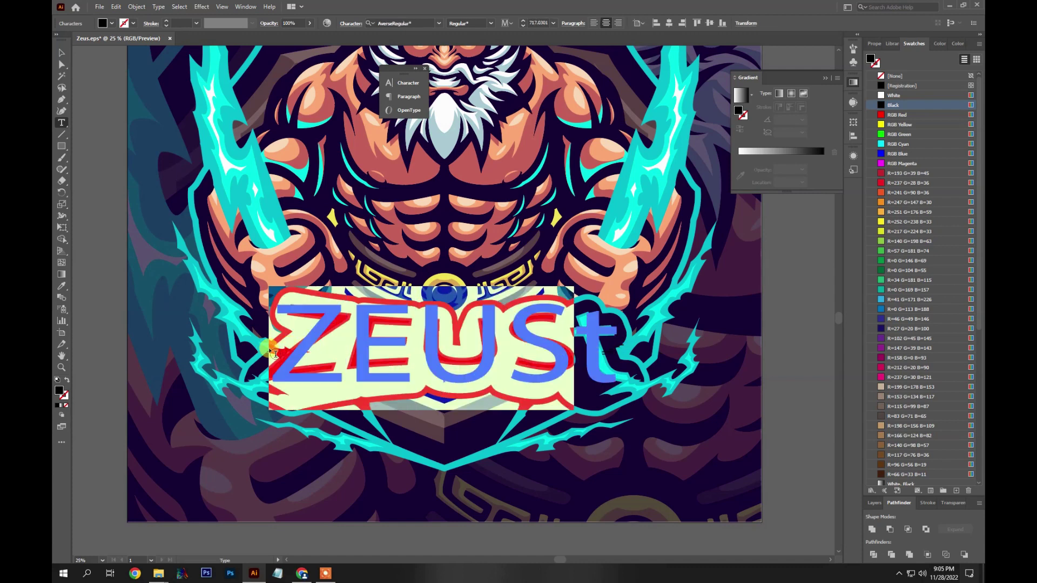
type("FREE")
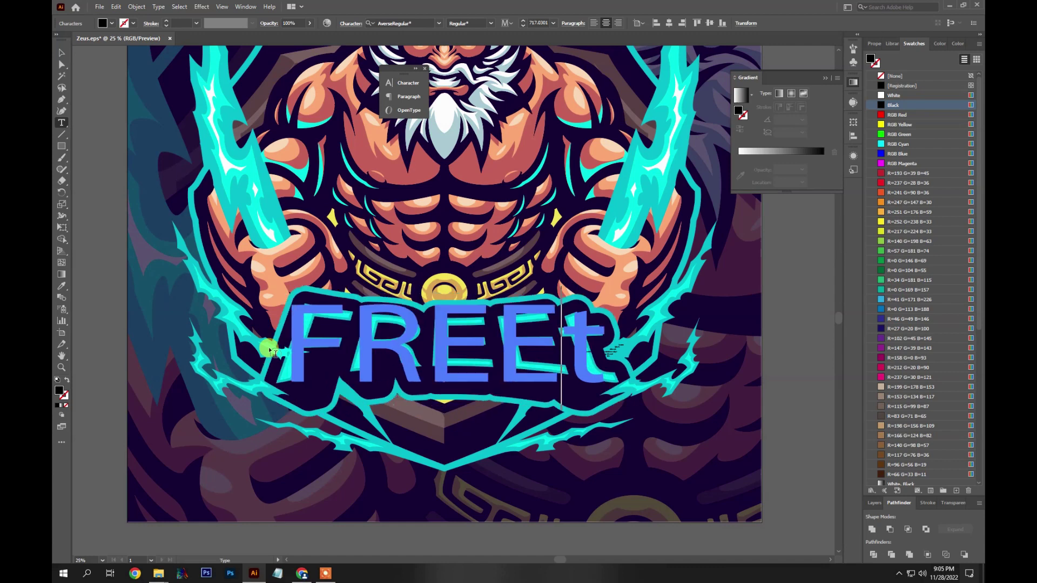
type("VECTOR")
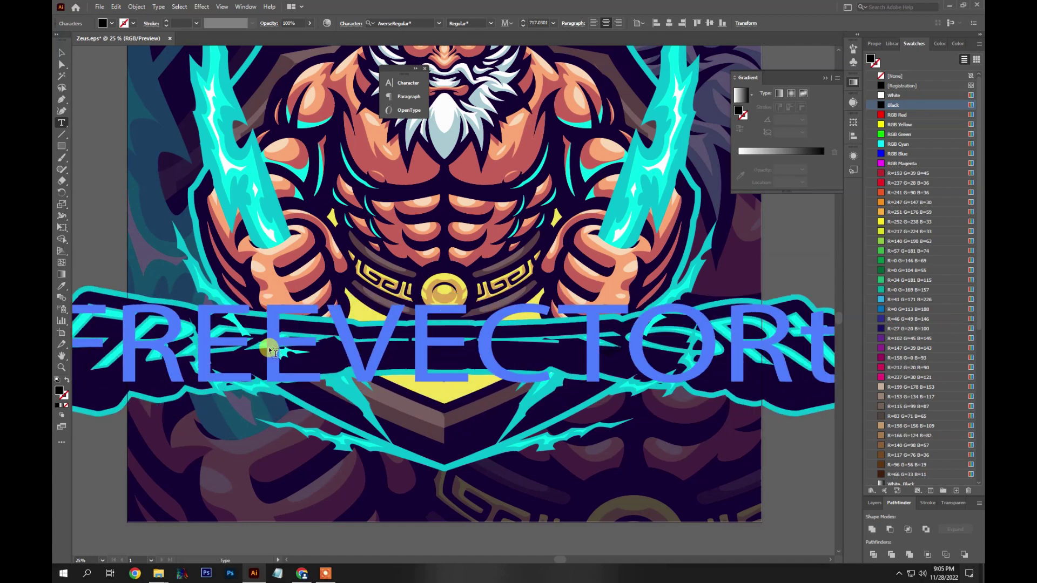
key("Delete")
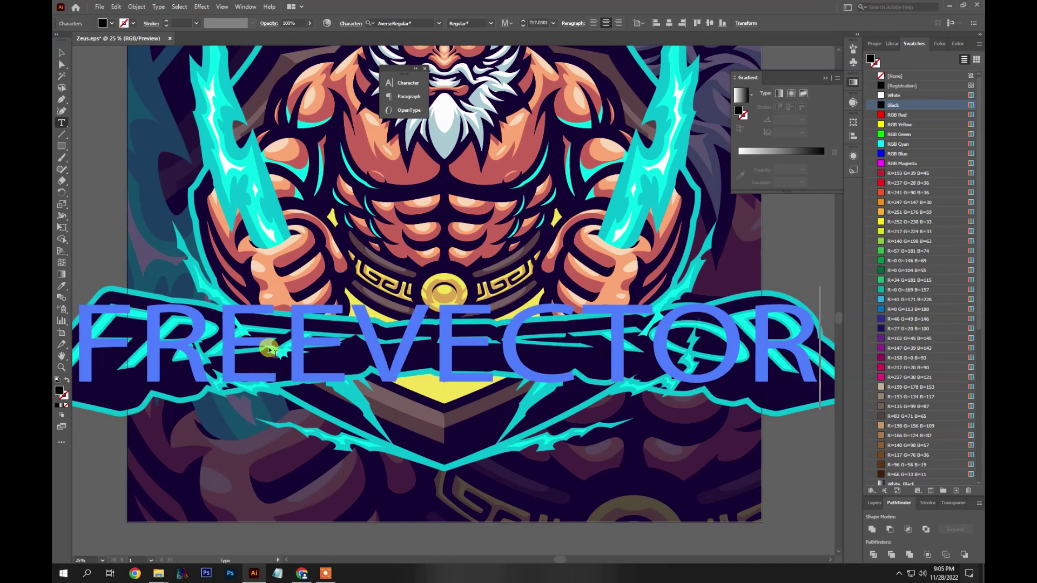
Narrow the FREEVECTOR lettering horizontally so it fits within the logo beneath the mascot's belt
key("ctrl+minus")
left_click(61, 52)
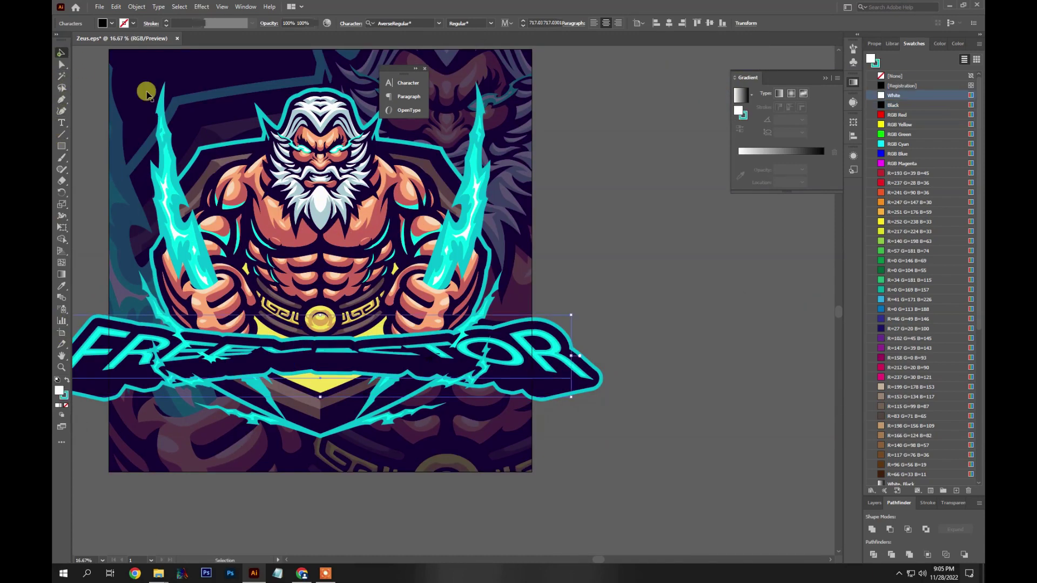
left_click_drag(574, 355, 139, 345)
Set the font of the FREEVECTOR lettering to Basique Pro Black and deselect it
double_click(424, 350)
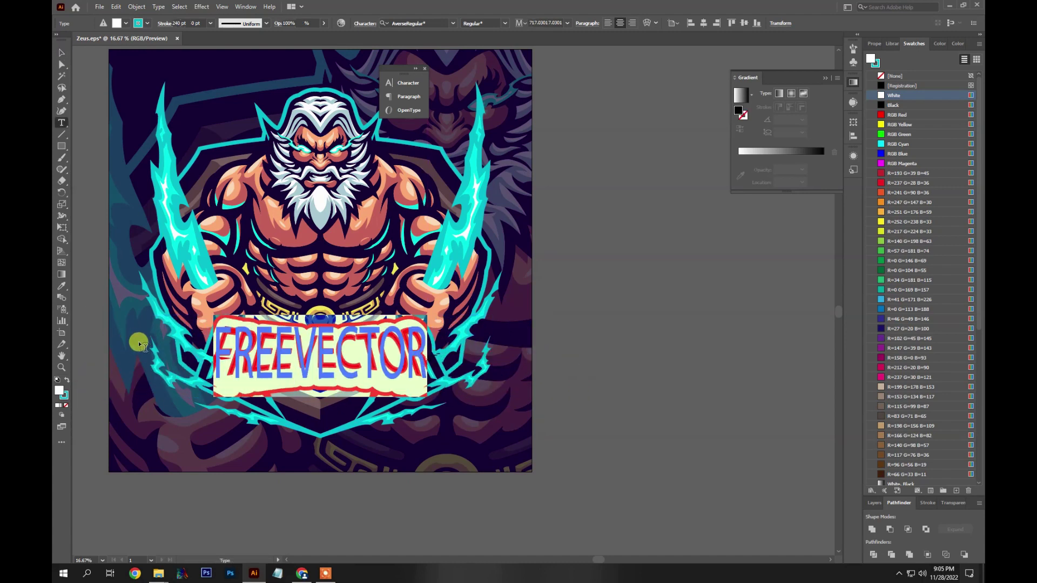
left_click(404, 21)
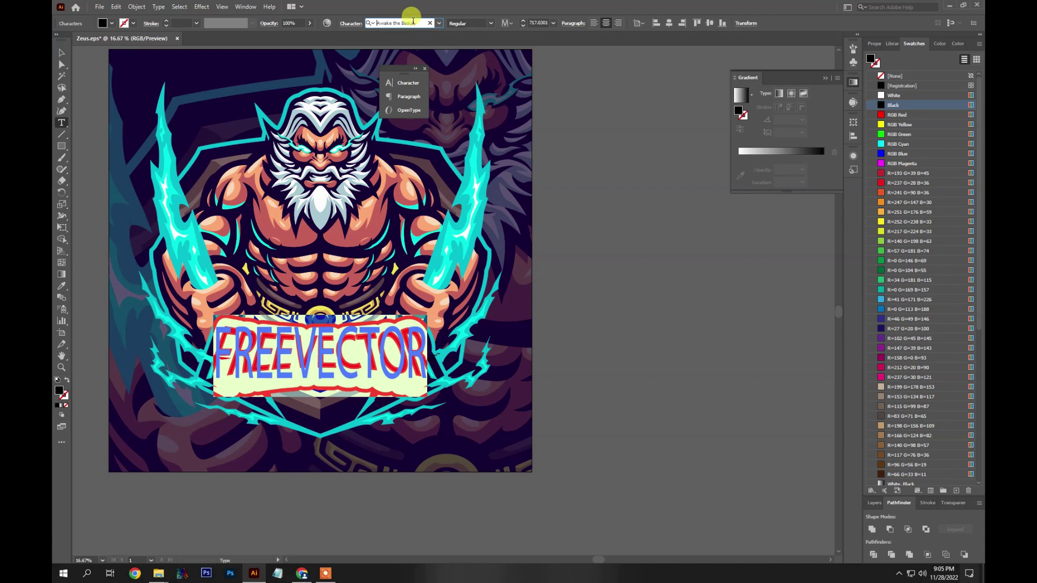
key("Down")
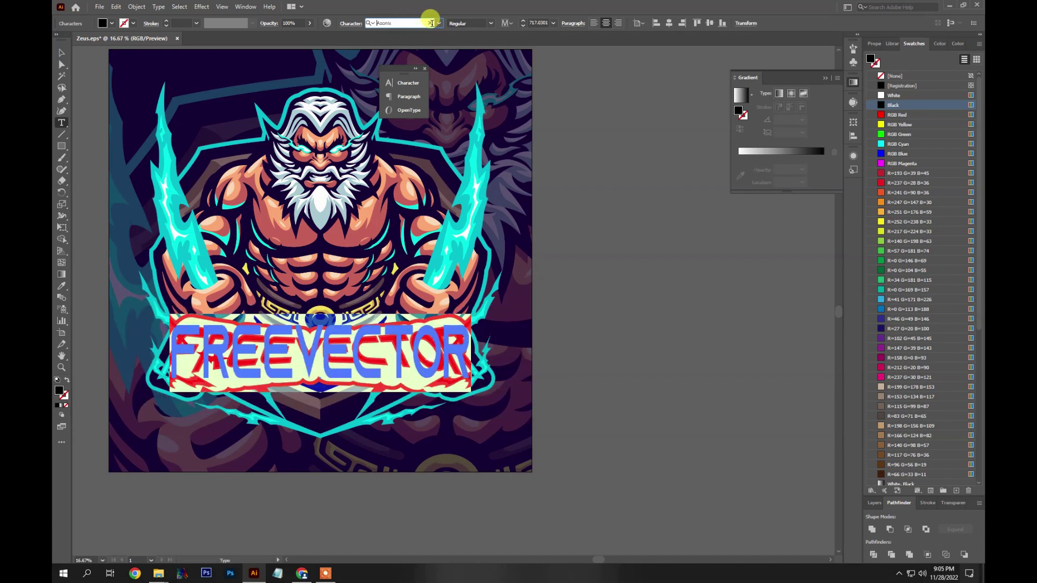
left_click(438, 24)
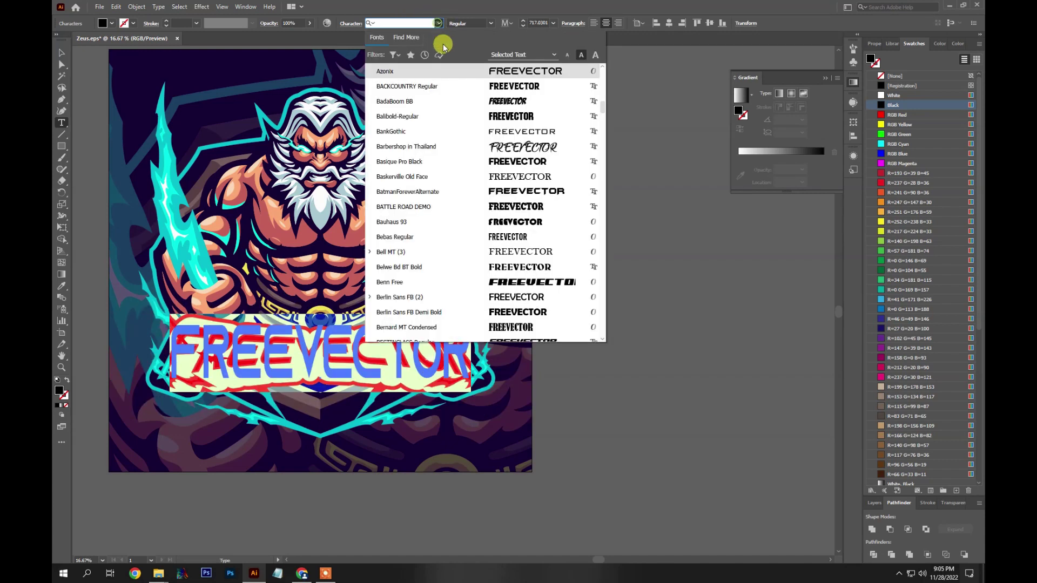
left_click(462, 160)
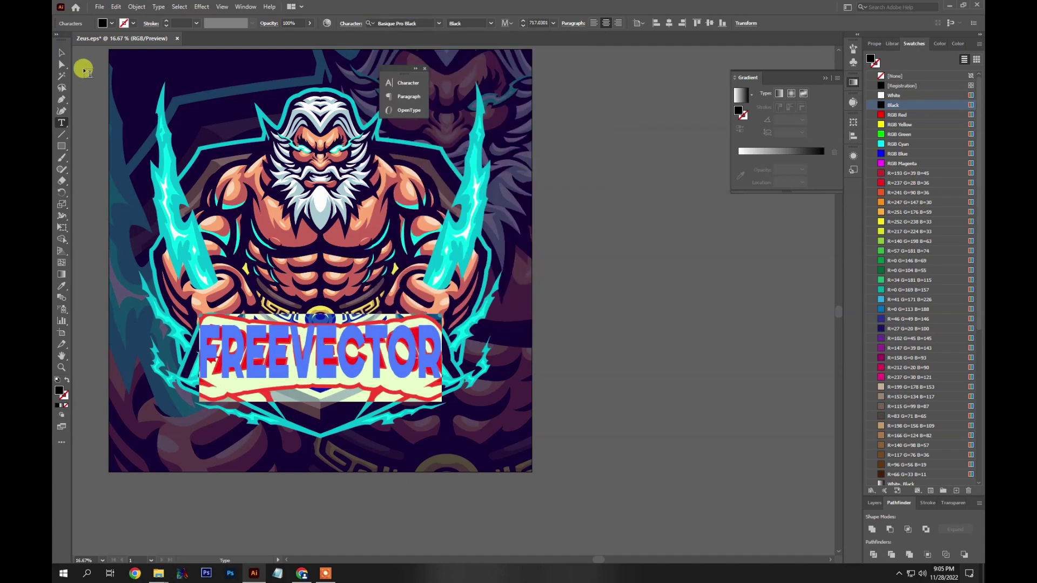
left_click(62, 52)
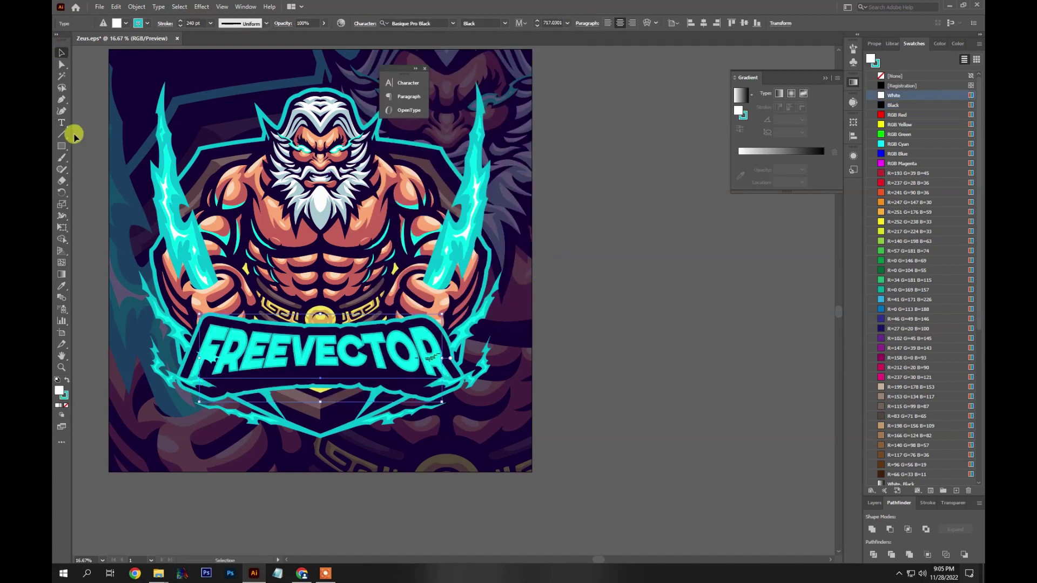
left_click(591, 373)
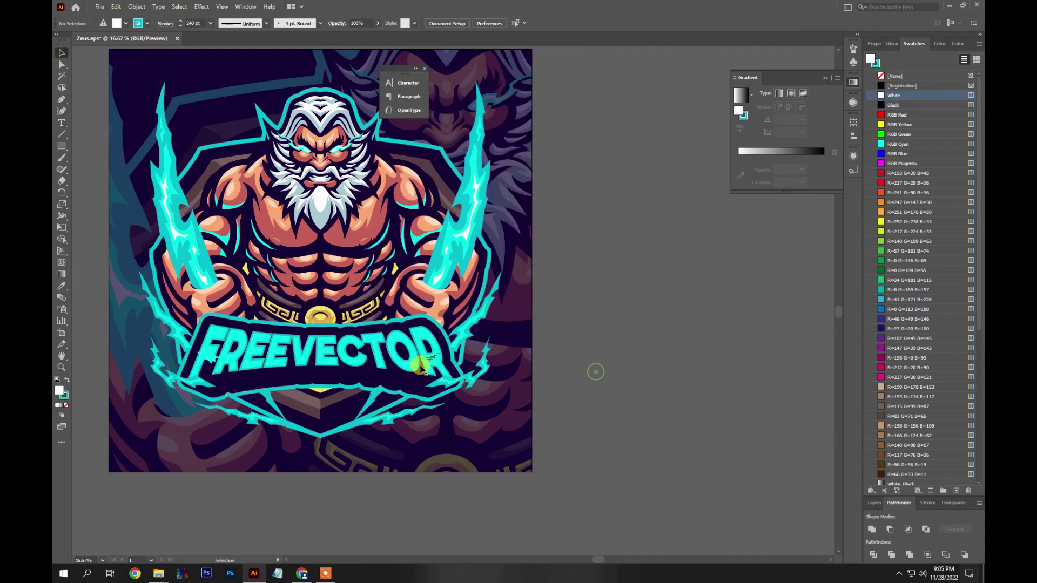
Delete the stray Lorem ipsum placeholder text over the letter R and leave the group's isolation mode
scroll(417, 368, "up", 5)
left_click(474, 332)
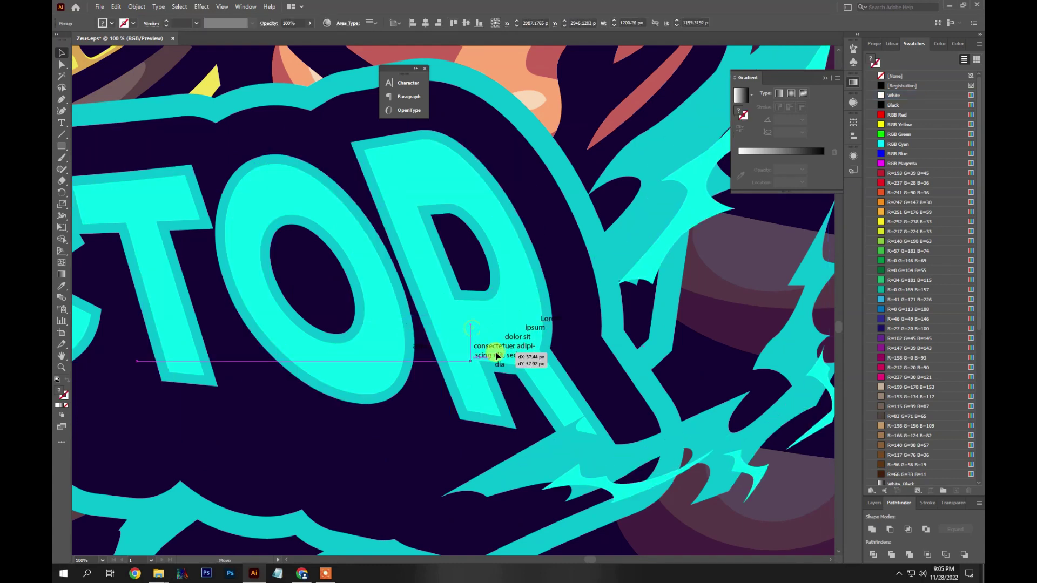
double_click(480, 332)
double_click(481, 331)
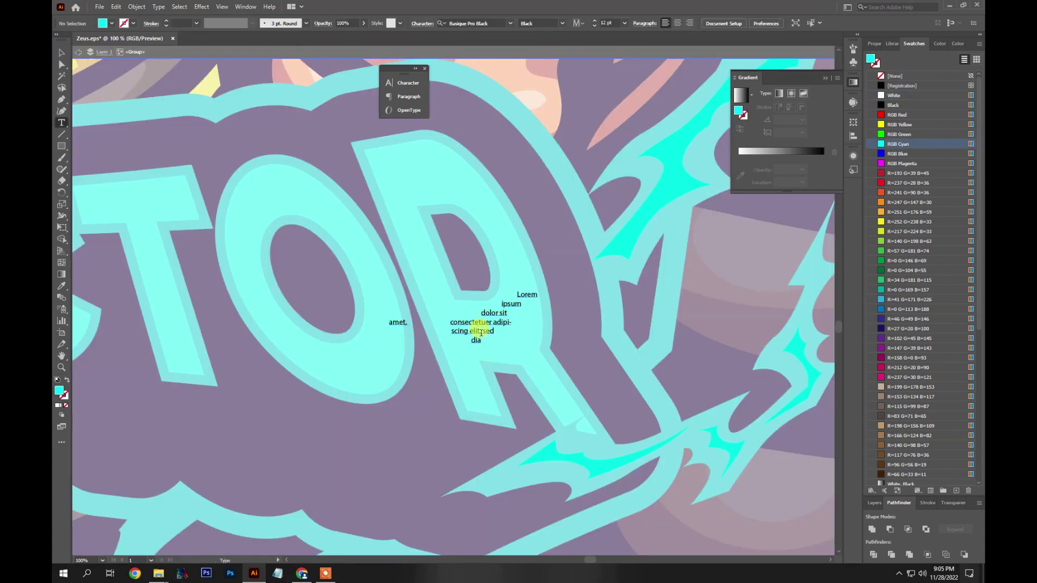
key("ctrl+a")
key("Delete")
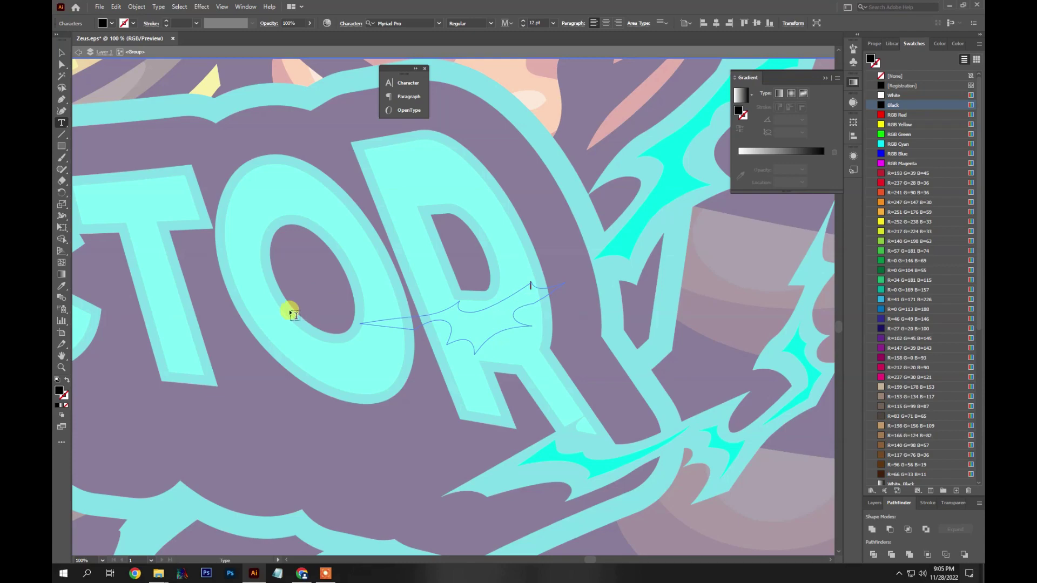
left_click(61, 52)
scroll(185, 352, "down", 10)
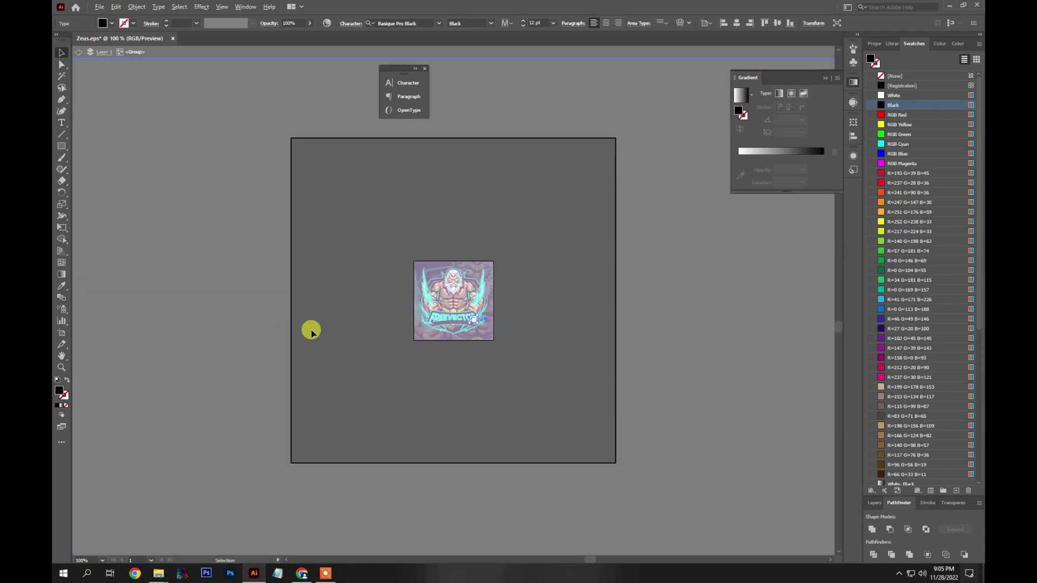
double_click(515, 306)
scroll(514, 319, "up", 10)
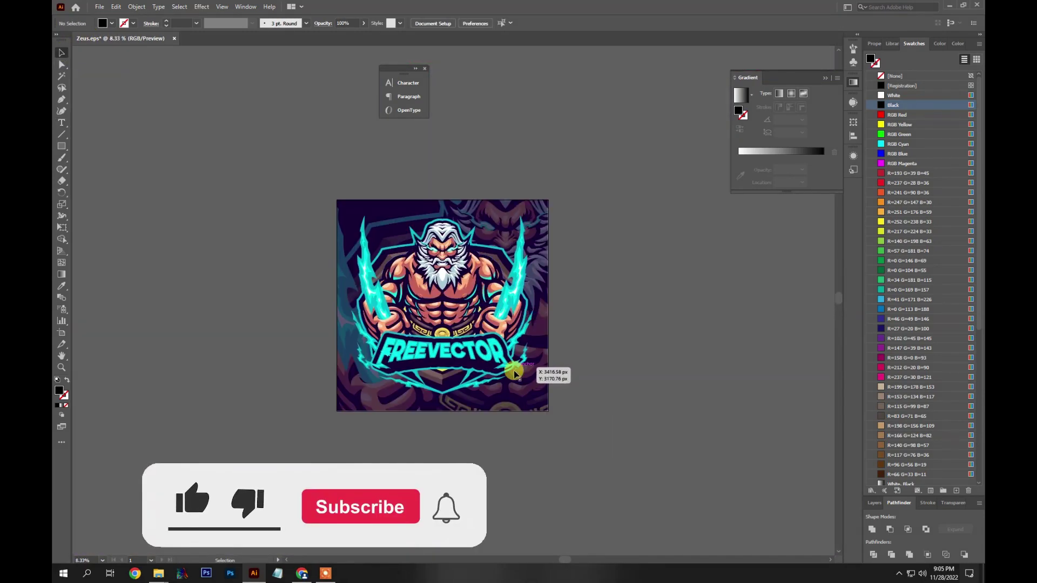
scroll(606, 413, "down", 4)
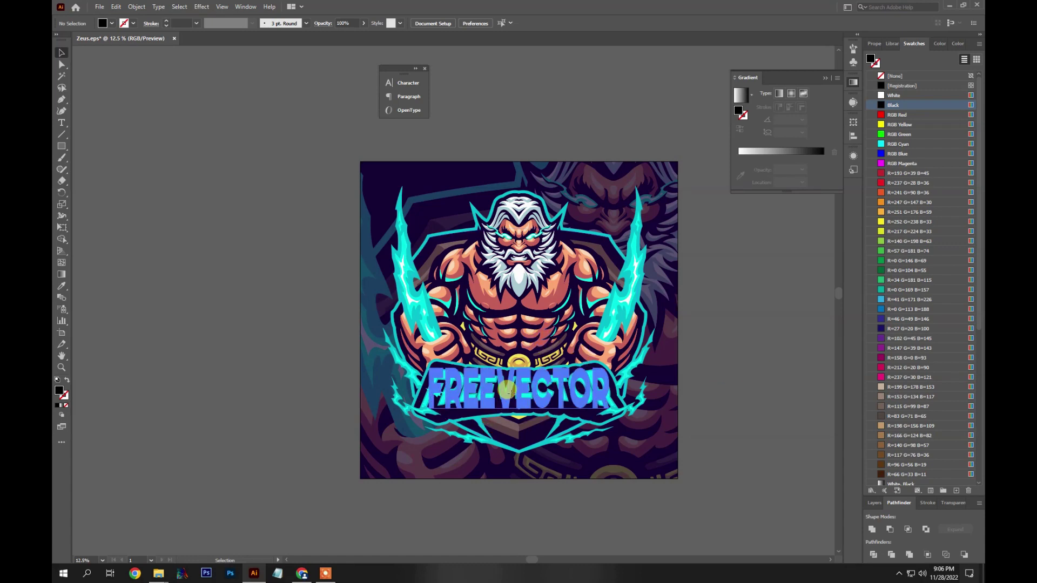
Try adding a duplicate line of the FREEVECTOR lettering directly below the original
left_click_drag(514, 411, 513, 428)
double_click(606, 431)
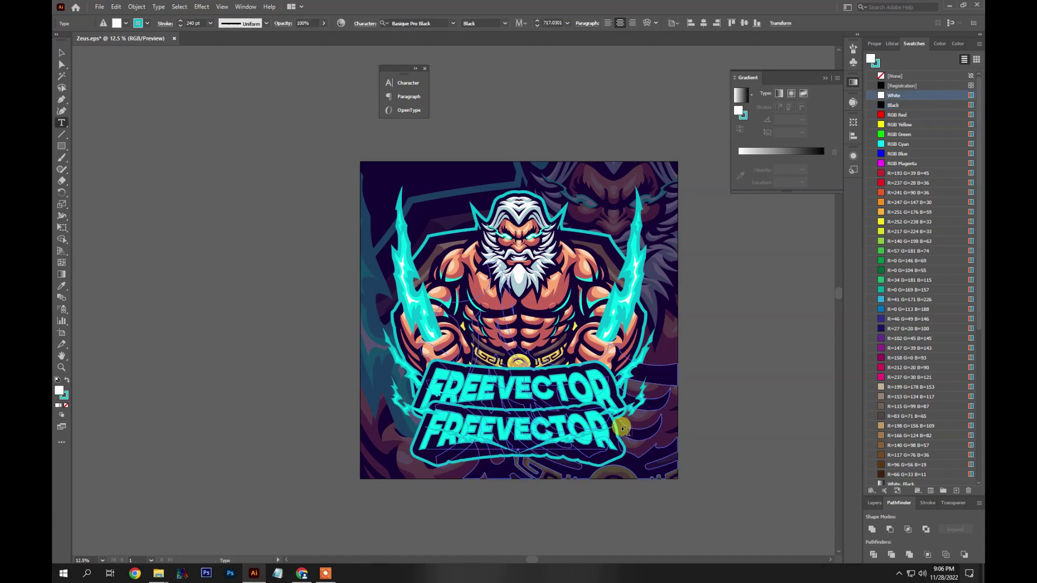
left_click(606, 431)
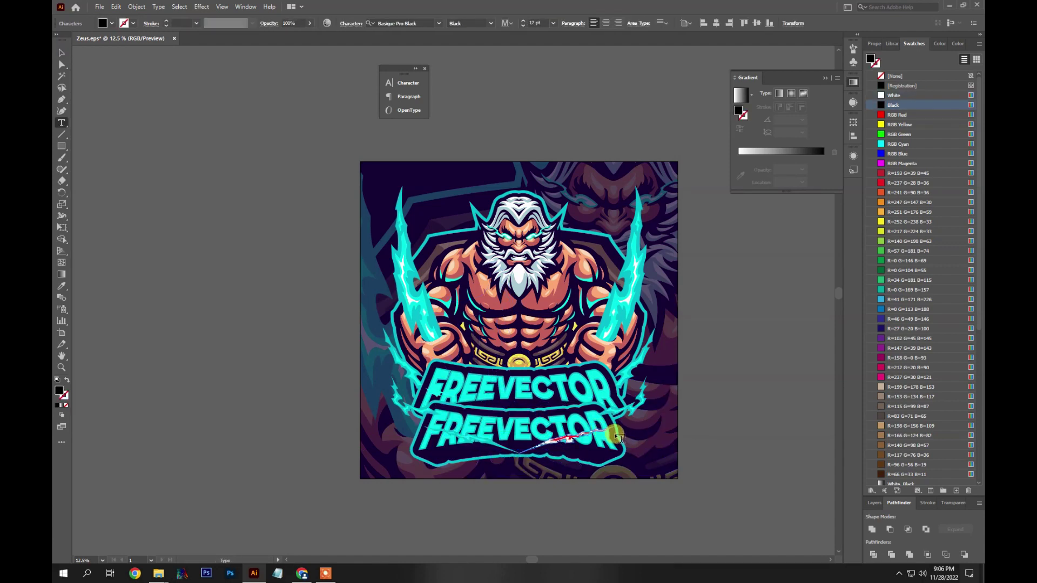
key("Escape")
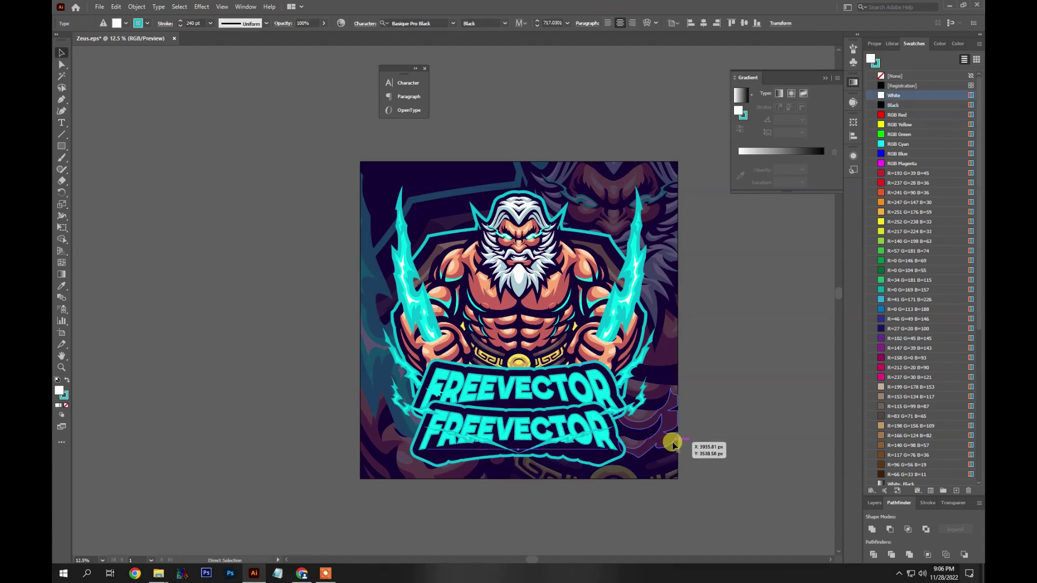
key("Delete")
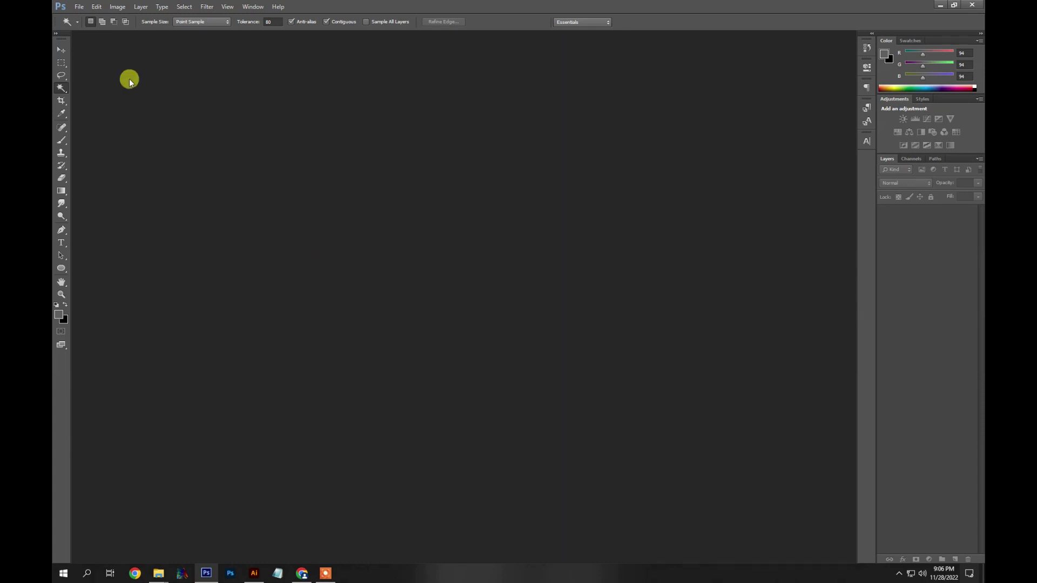
Create a new RGB document 2000 pixels wide and 2000 pixels high with a white background
left_click(78, 7)
left_click(79, 6)
left_click(79, 7)
left_click(81, 18)
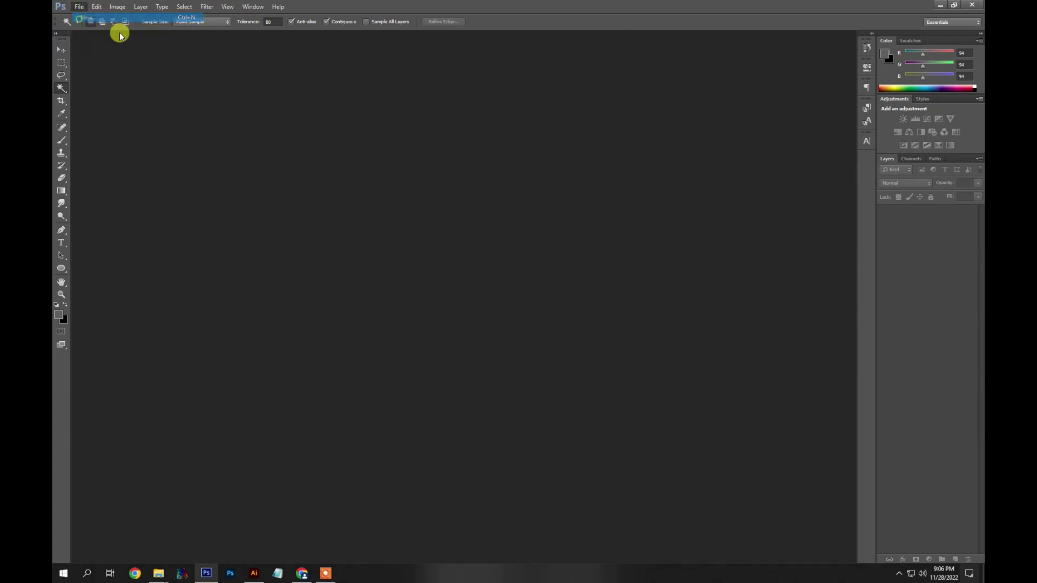
left_click(487, 211)
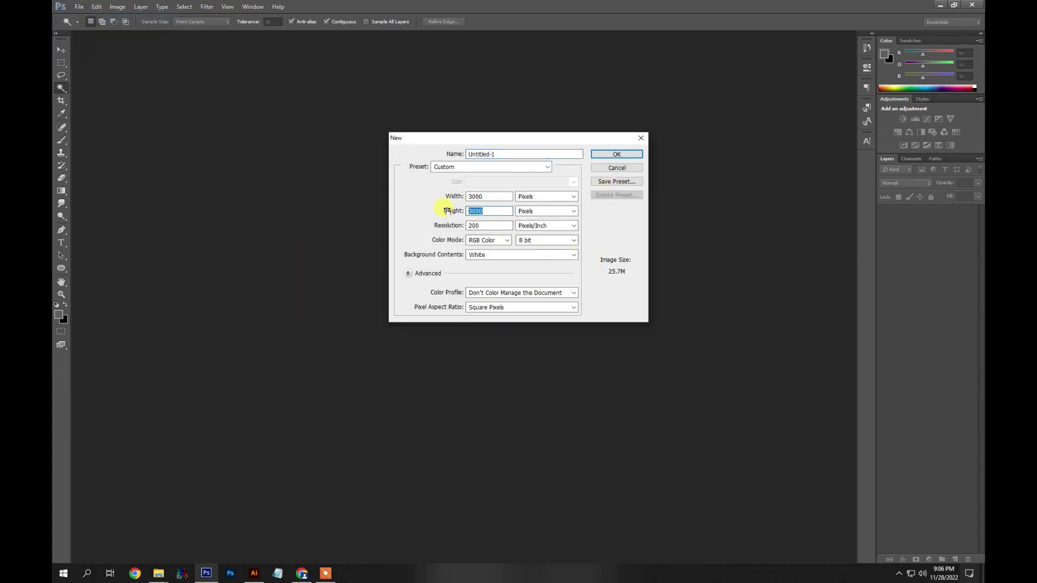
left_click(427, 202)
type("2000")
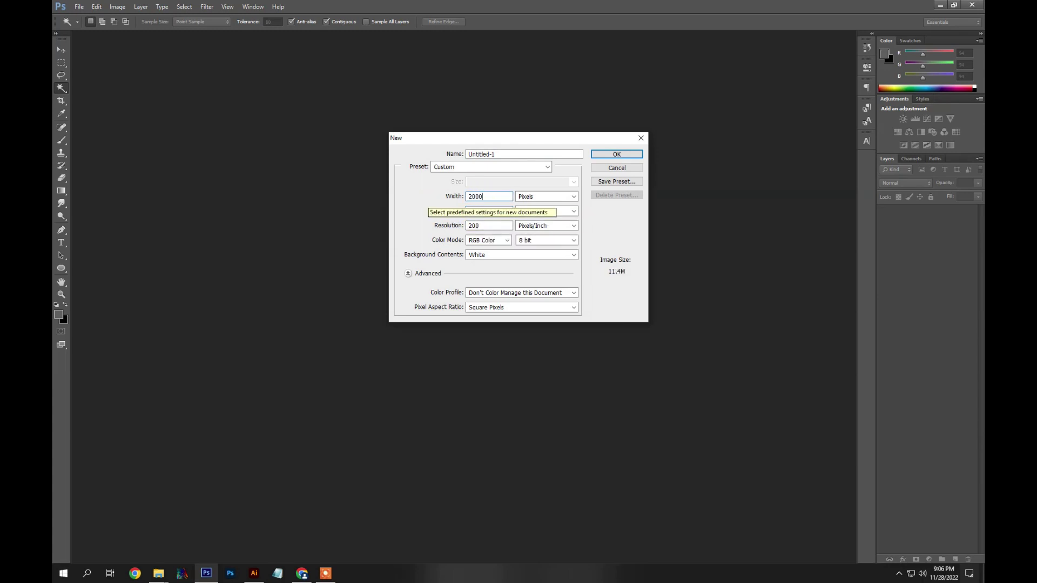
left_click(402, 225)
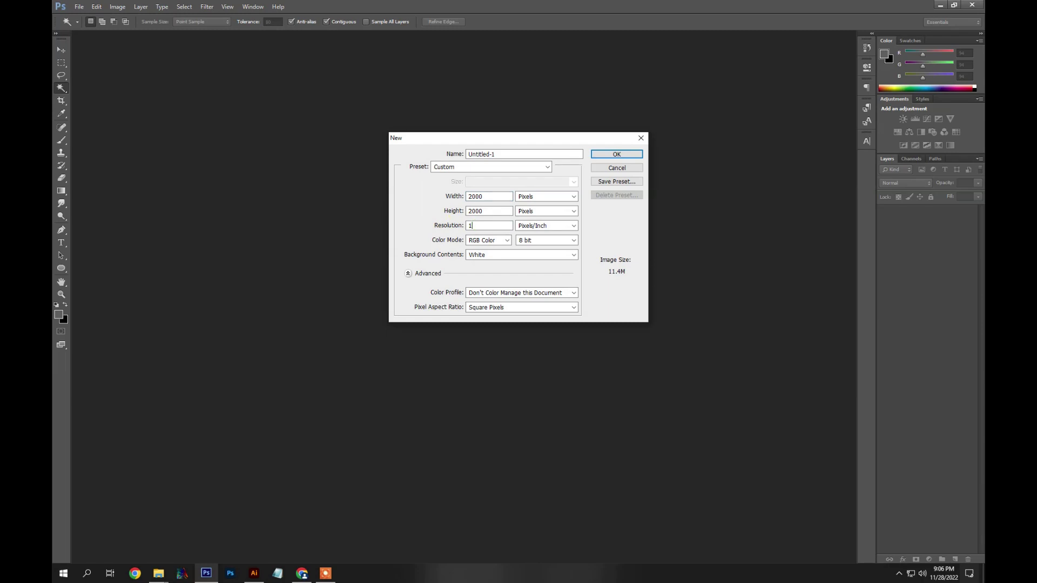
key("Return")
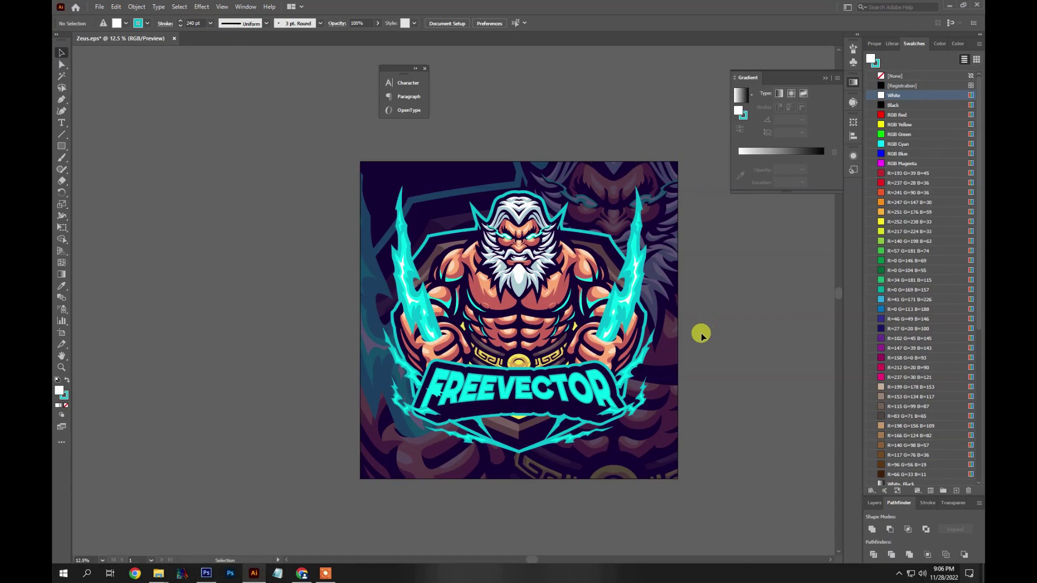
In Illustrator, delete the faded oversized Zeus artwork behind the logo and copy all the remaining artwork
left_click_drag(659, 364, 470, 204)
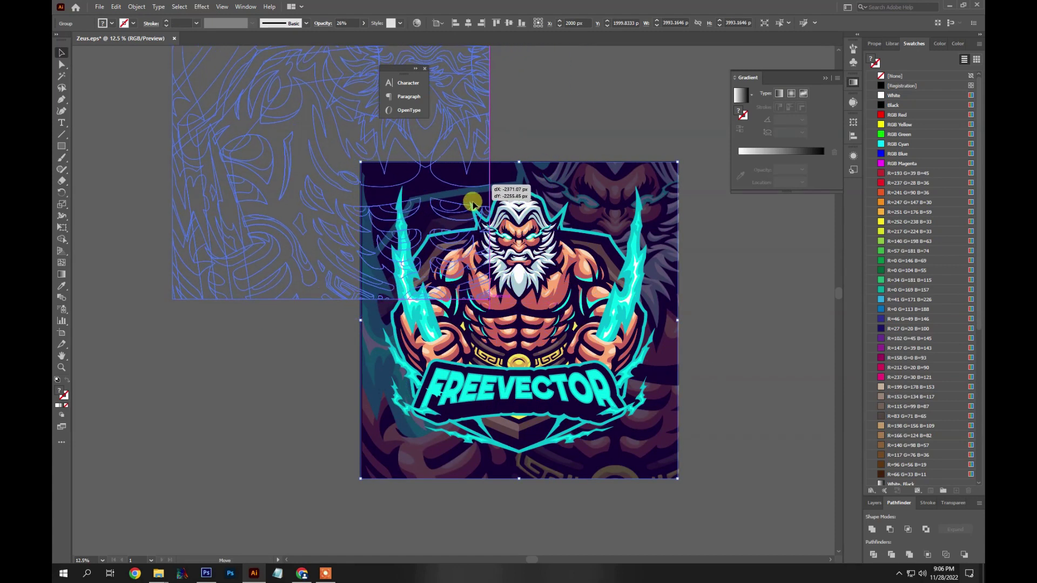
key("Delete")
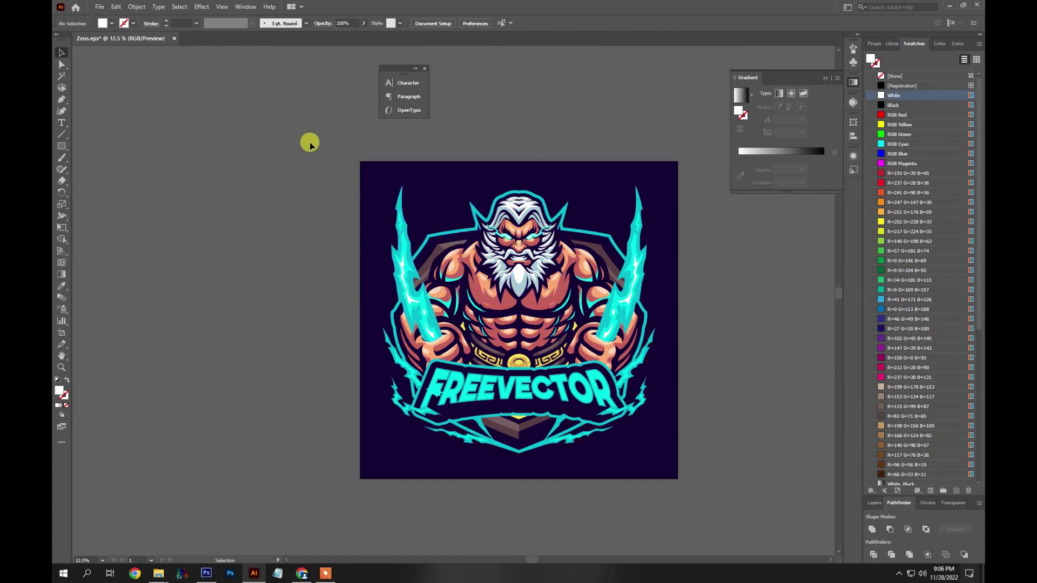
left_click_drag(308, 143, 780, 523)
key("a")
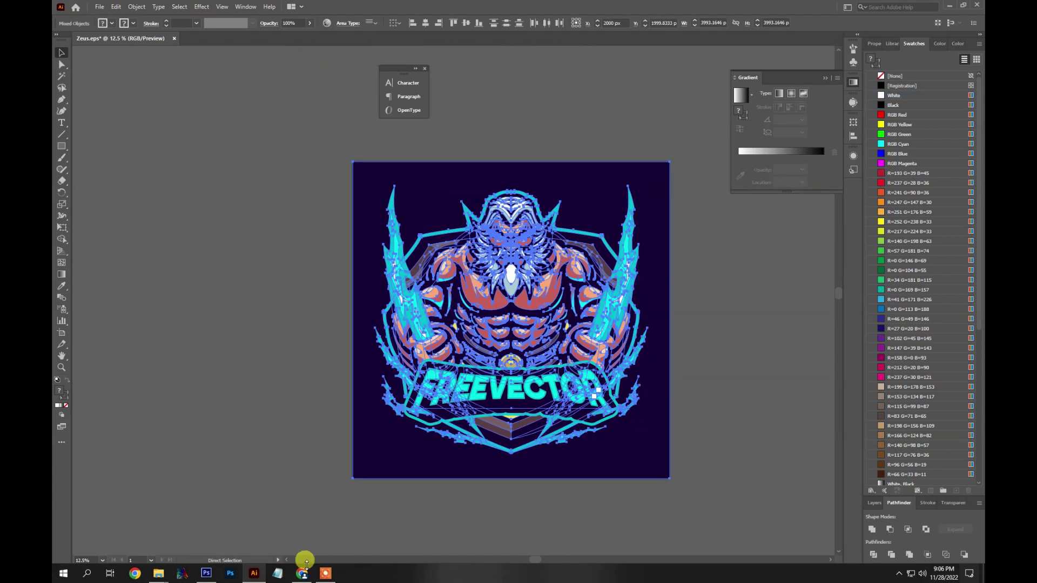
key("ctrl+c")
key("ctrl+v")
key("v")
left_click(720, 348)
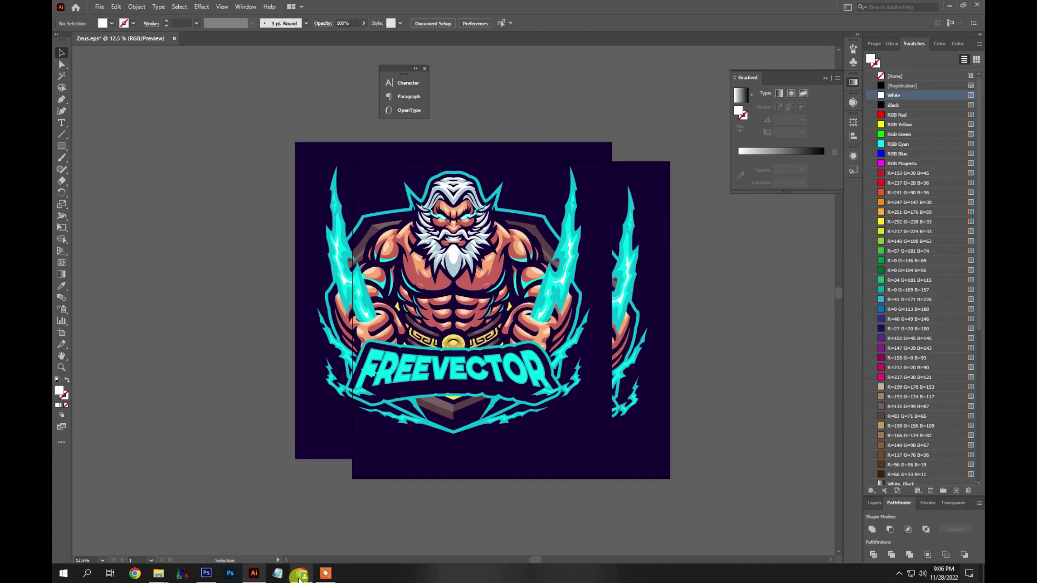
Paste the copied logo artwork as pixels into the new Photoshop document
left_click(208, 575)
key("ctrl+v")
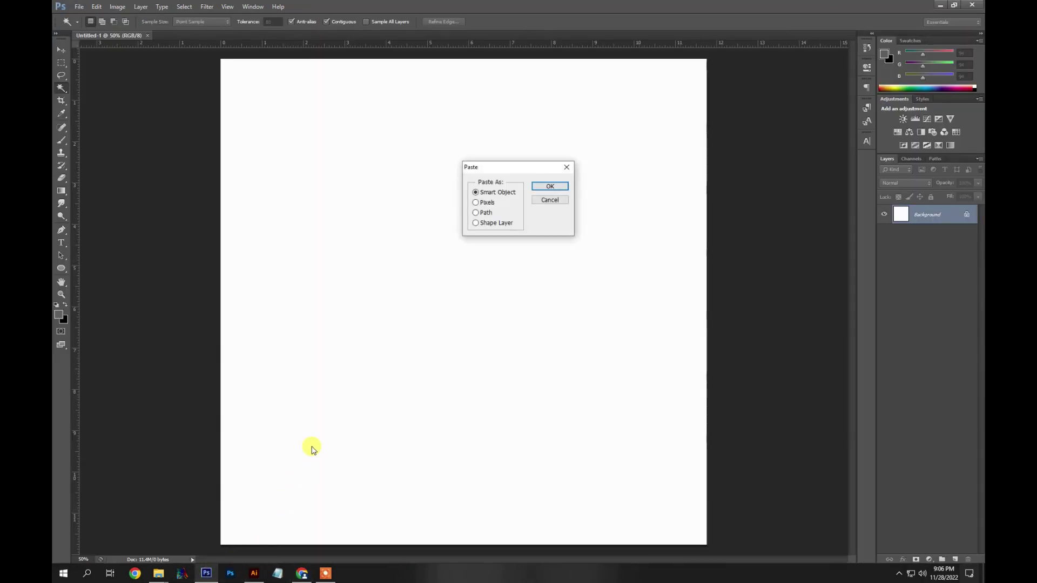
left_click(475, 203)
left_click(565, 189)
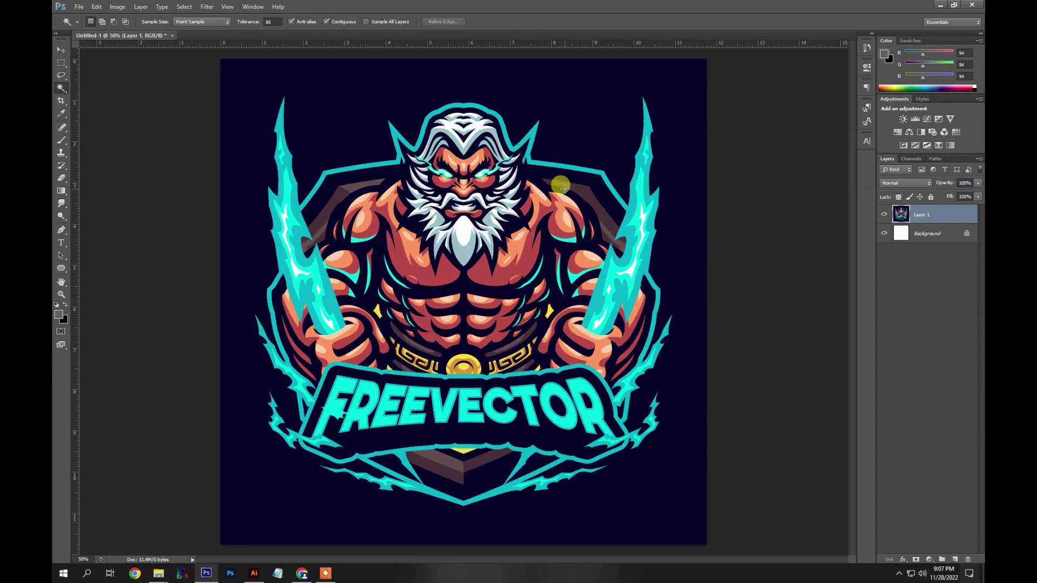
scroll(478, 216, "up", 5)
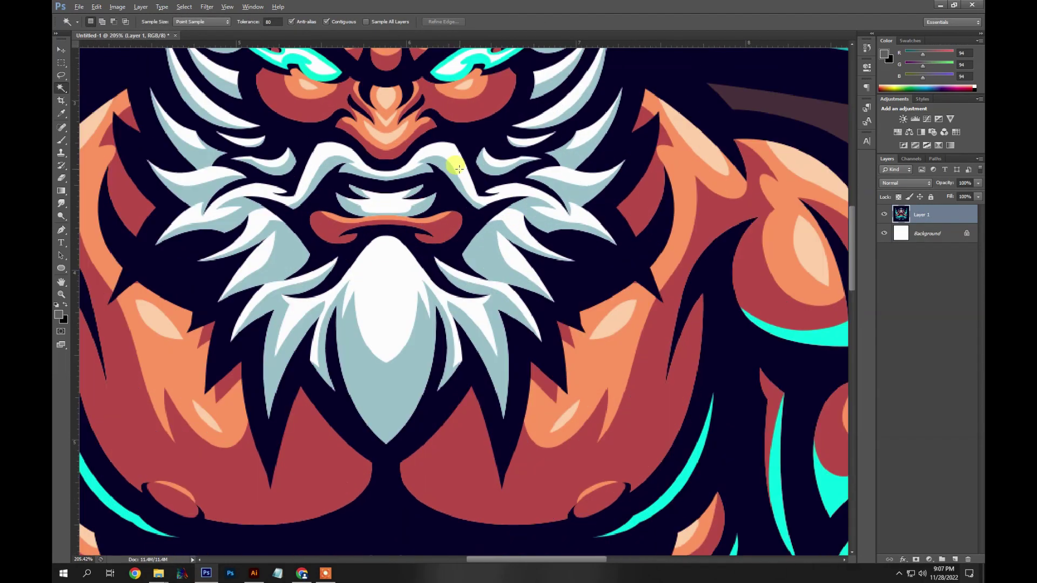
scroll(432, 254, "down", 5)
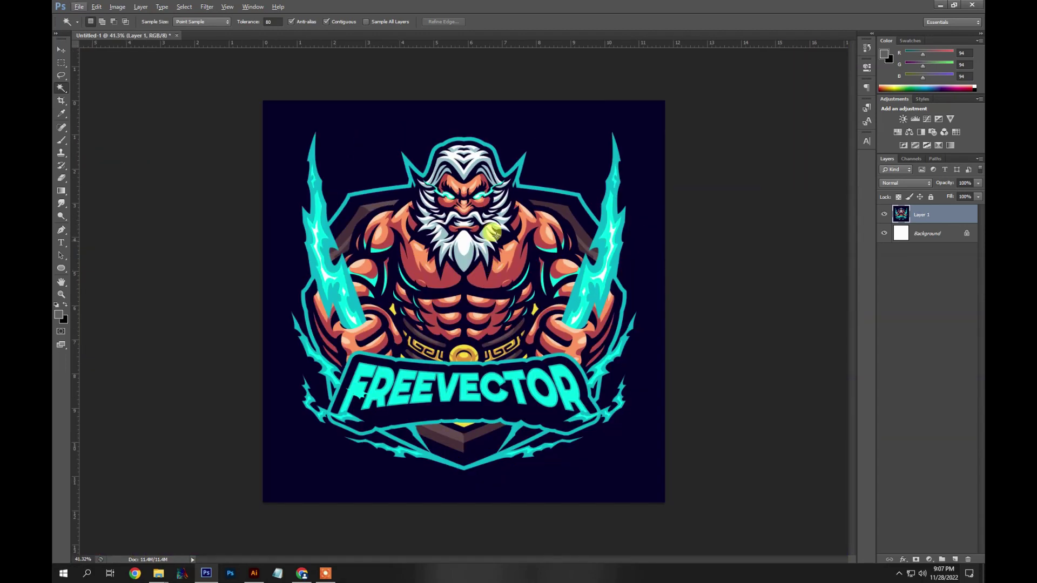
key("v")
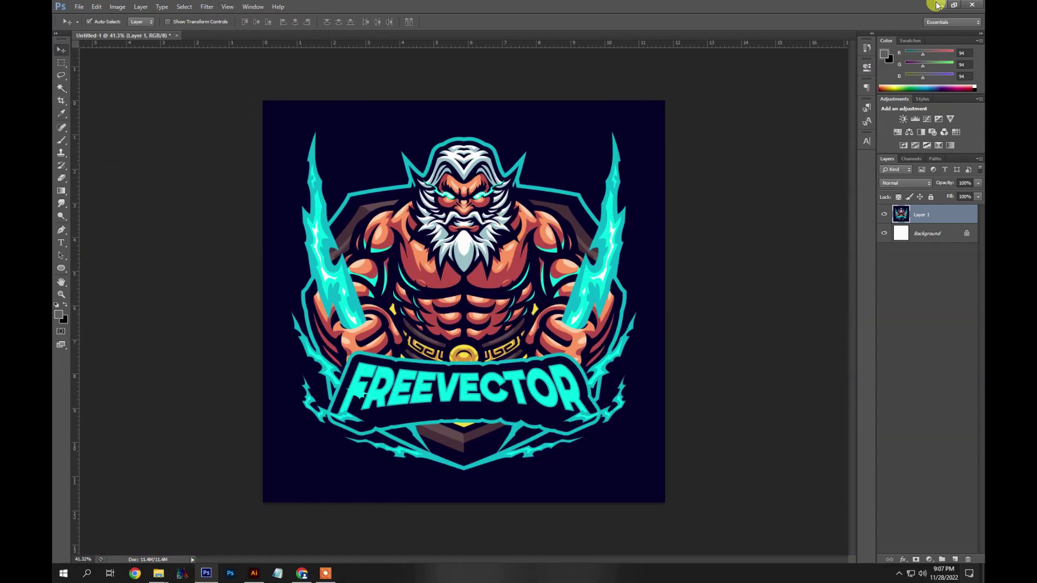
Return to Illustrator and close it without saving the changes to Zeus.eps
left_click(938, 6)
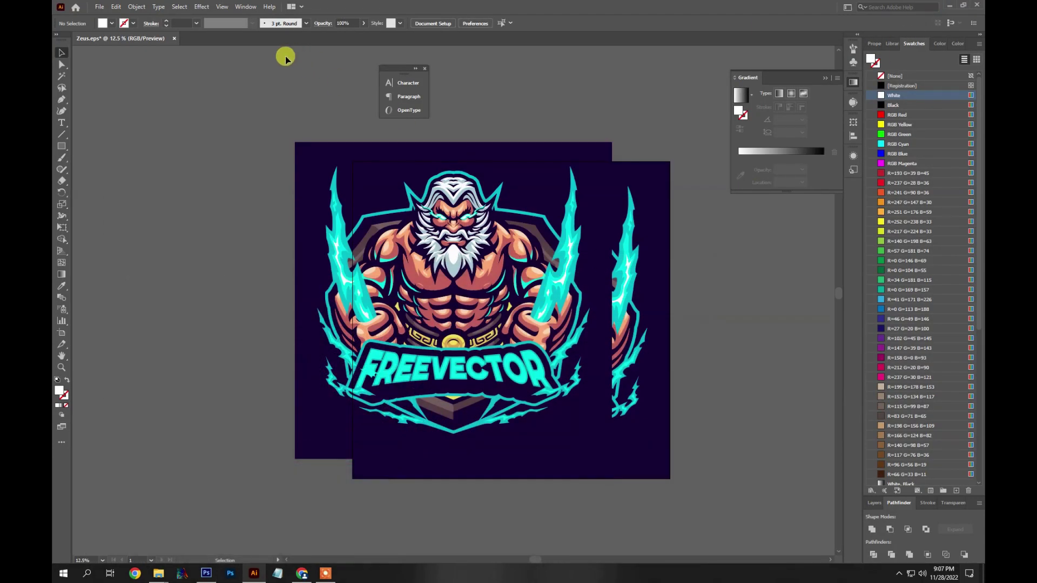
left_click(972, 7)
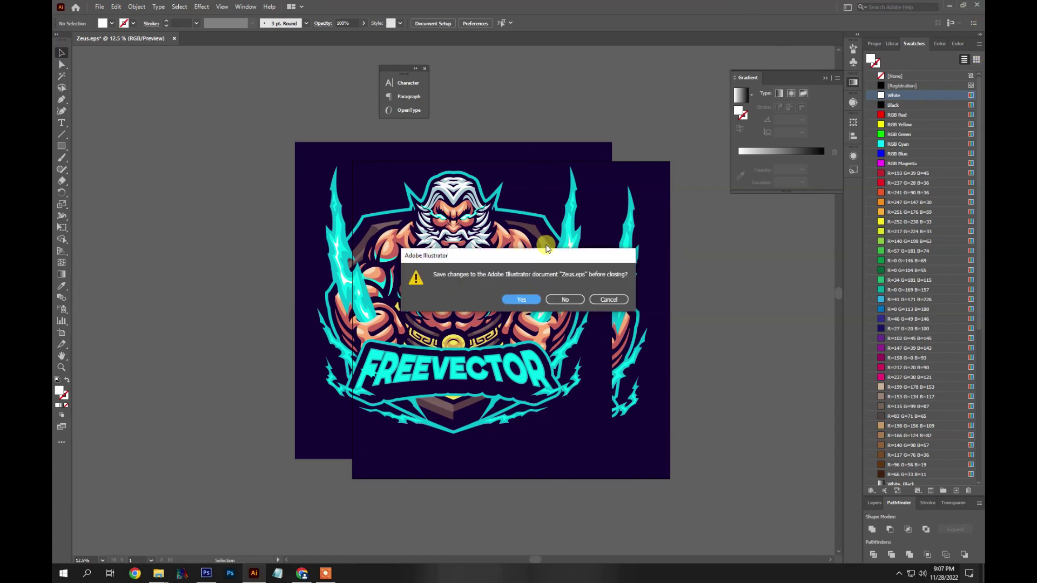
left_click(574, 301)
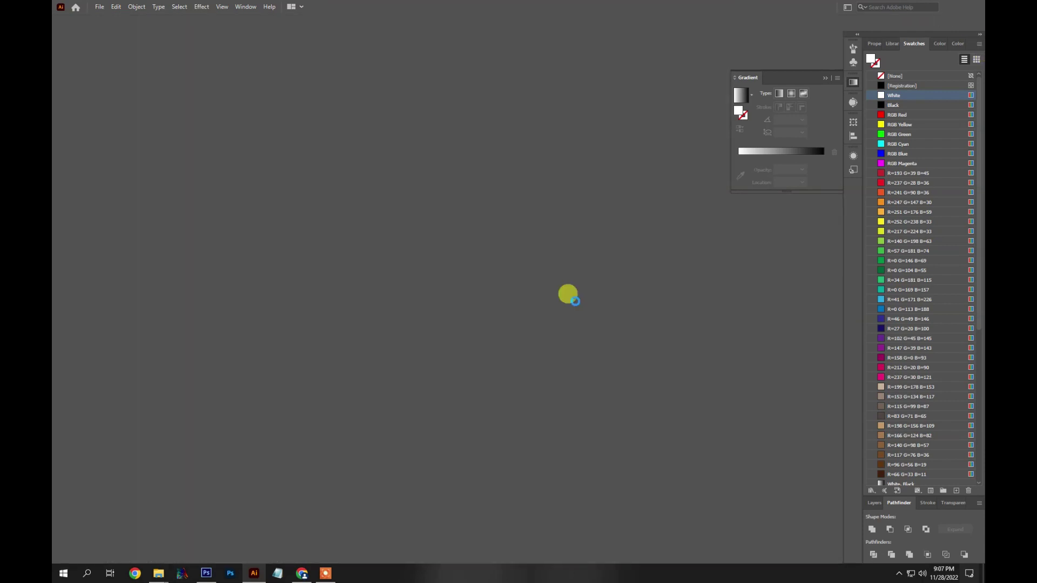
In File Explorer, shrink the Esport_Mascot_Logo_Collection window and select the preview images from the start of the folder through Hoodie_Gamer_Mascot_logo
key("alt+Tab")
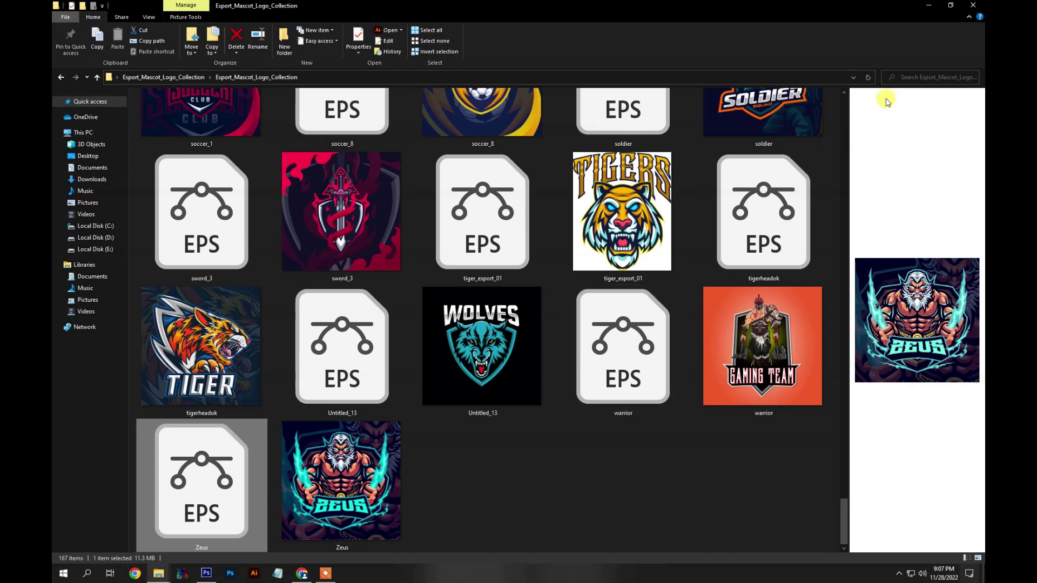
scroll(545, 311, "up", 10)
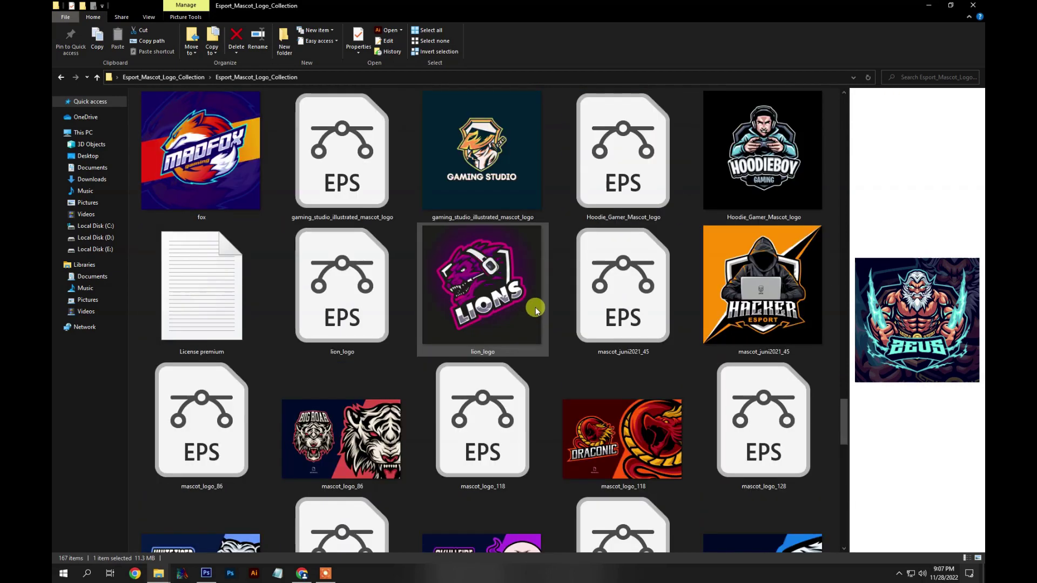
left_click(951, 6)
scroll(472, 280, "up", 2)
scroll(475, 281, "up", 10)
left_click_drag(509, 231, 475, 402)
left_click_drag(411, 578, 414, 579)
left_click_drag(413, 580, 412, 167)
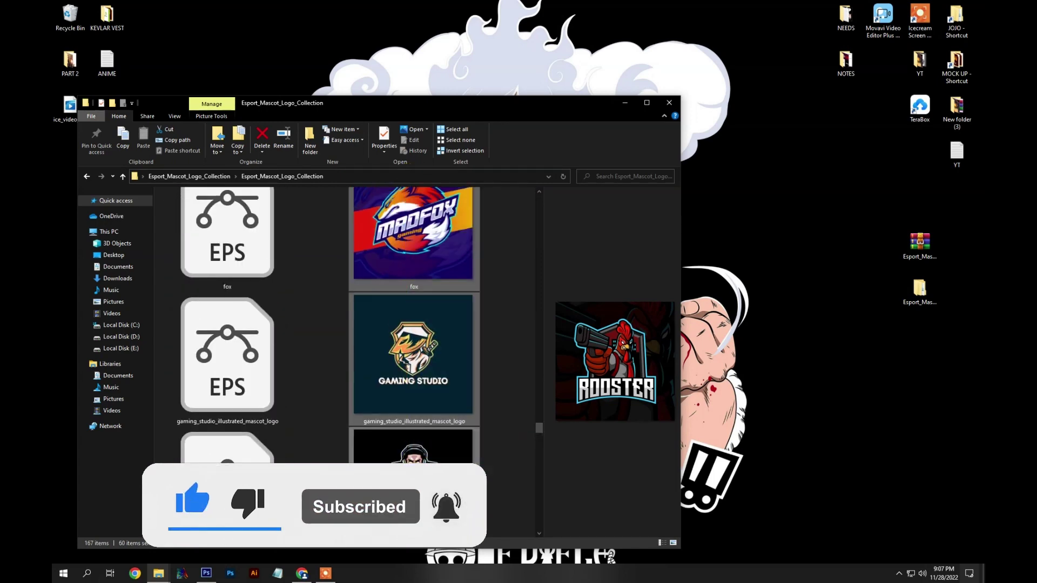
Restore Photoshop to a smaller window beside the folder and place the selected preview images in the document as separate layers
left_click(233, 574)
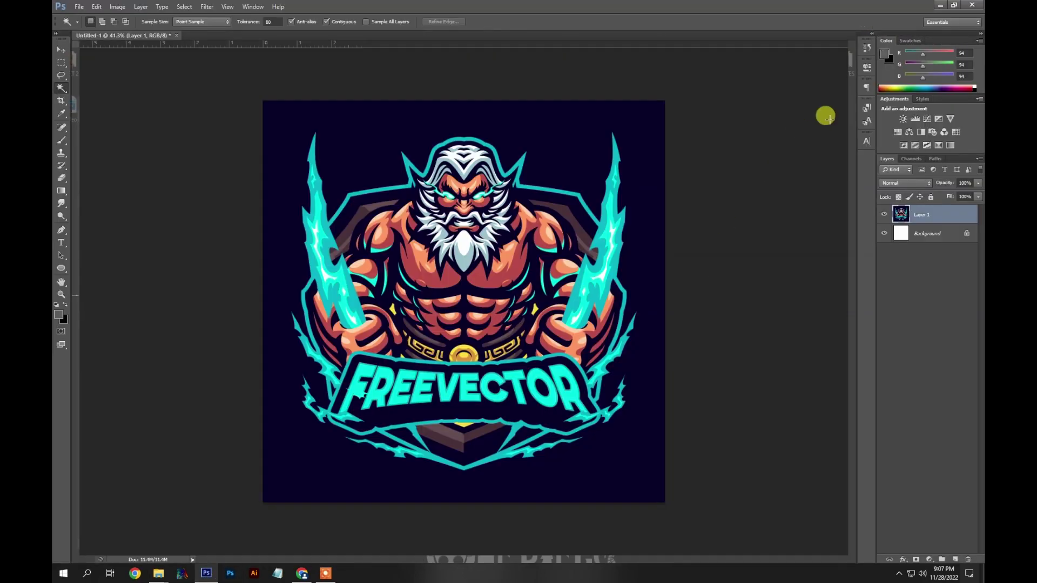
left_click(954, 5)
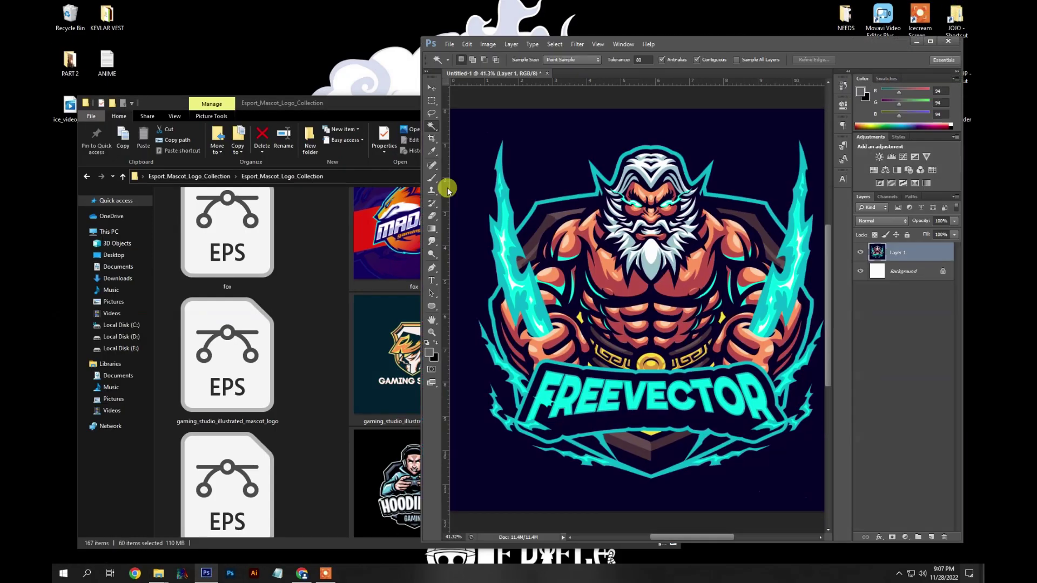
left_click_drag(609, 259, 610, 259)
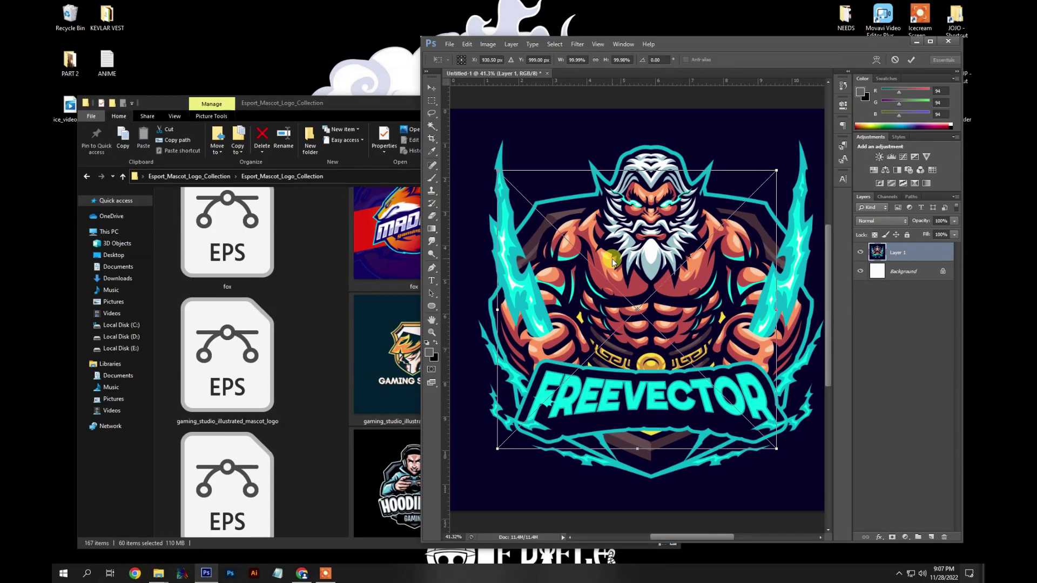
key("Return")
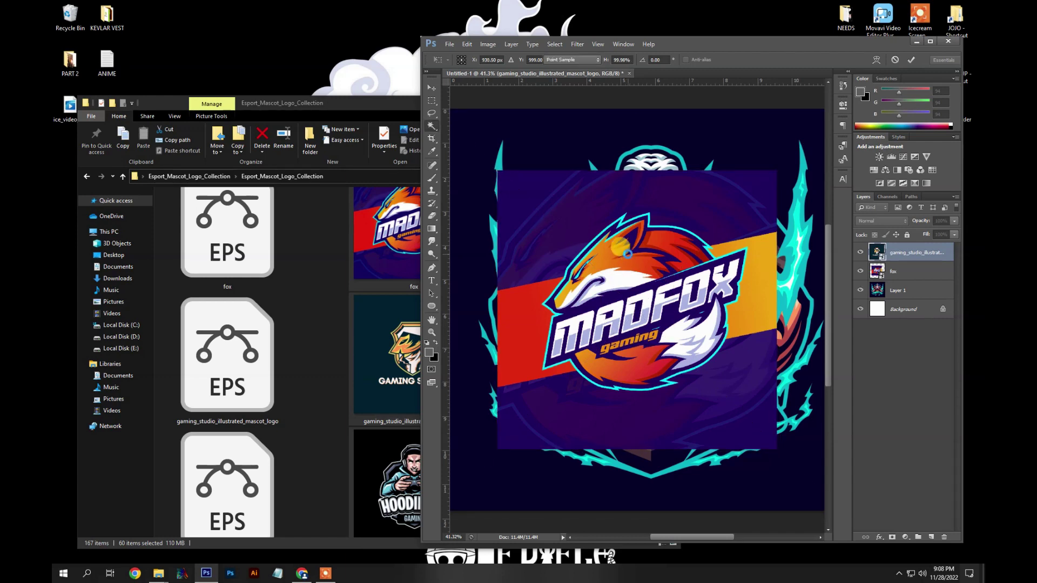
key("w")
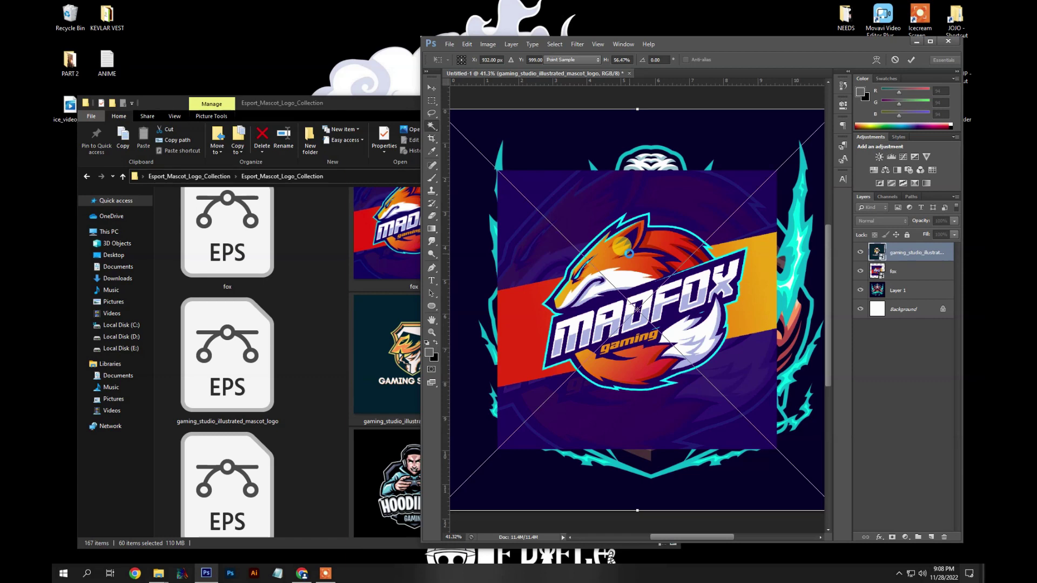
Rasterize all the placed preview layers from Fishing down to fox
scroll(929, 461, "down", 5)
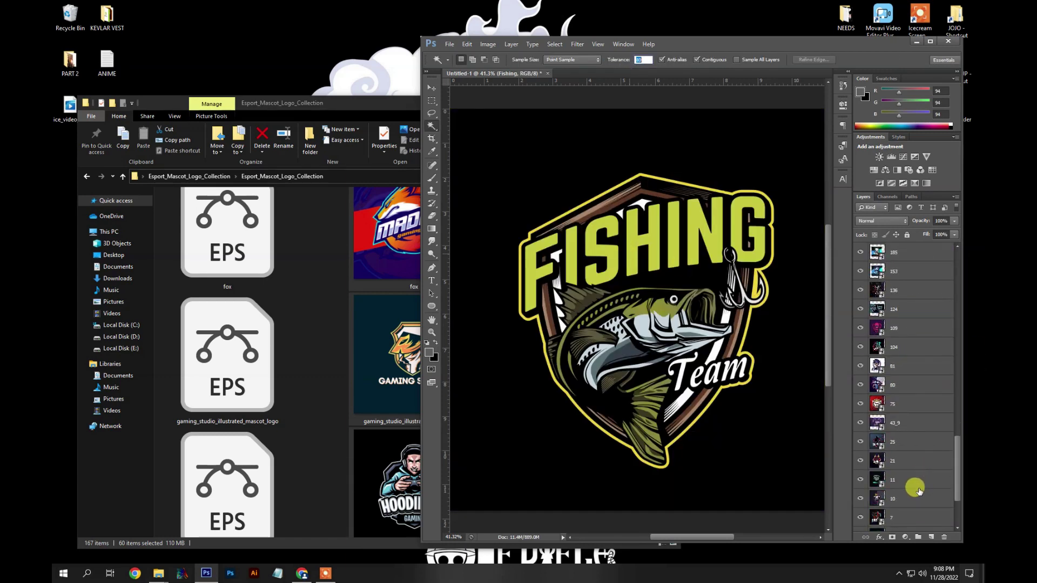
scroll(921, 487, "down", 5)
right_click(912, 481)
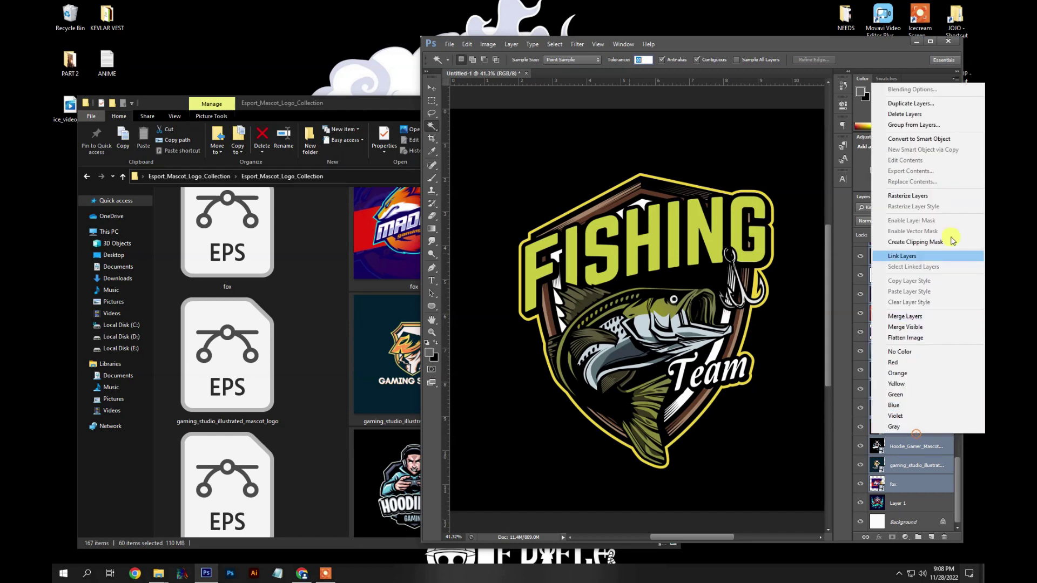
left_click(919, 197)
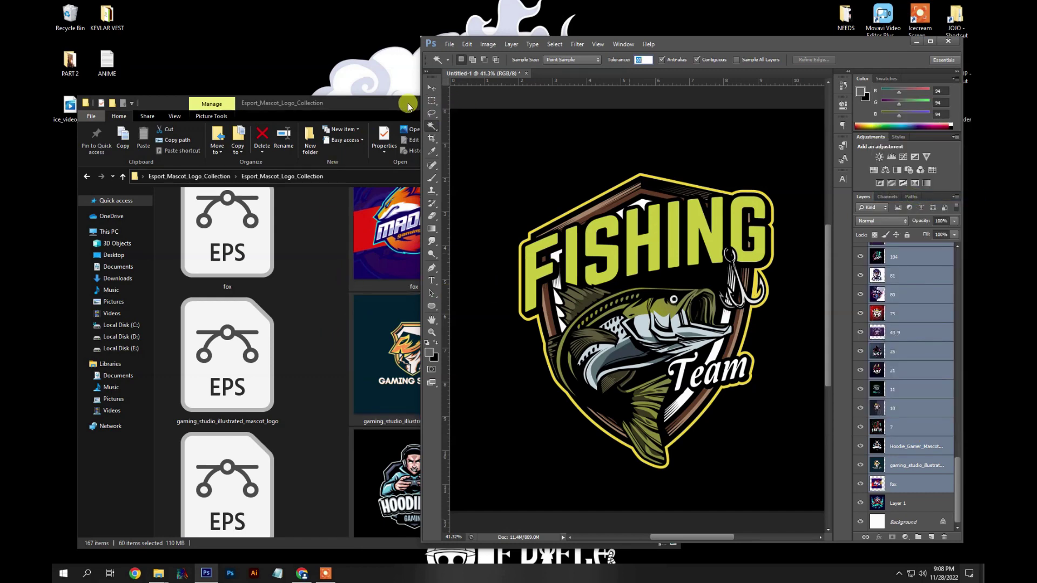
Select the folder's remaining preview images from lion_logo to warrior, leaving out Zeus, and place them in the Photoshop document
left_click(411, 107)
scroll(416, 374, "down", 3)
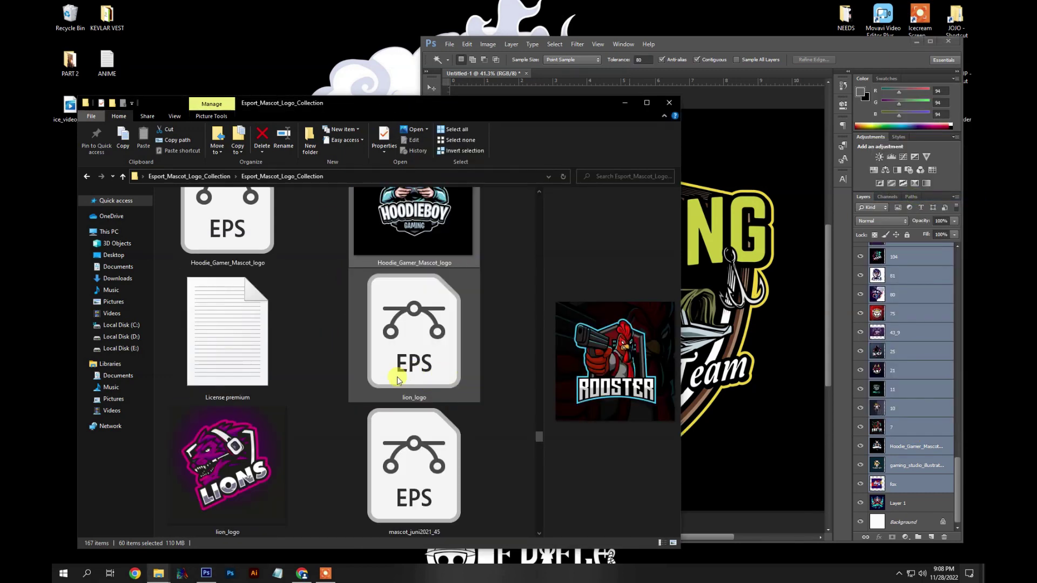
scroll(351, 362, "down", 2)
left_click_drag(180, 339, 157, 315)
left_click_drag(265, 473, 270, 562)
left_click(252, 467, "ctrl")
left_click_drag(244, 354, 750, 380)
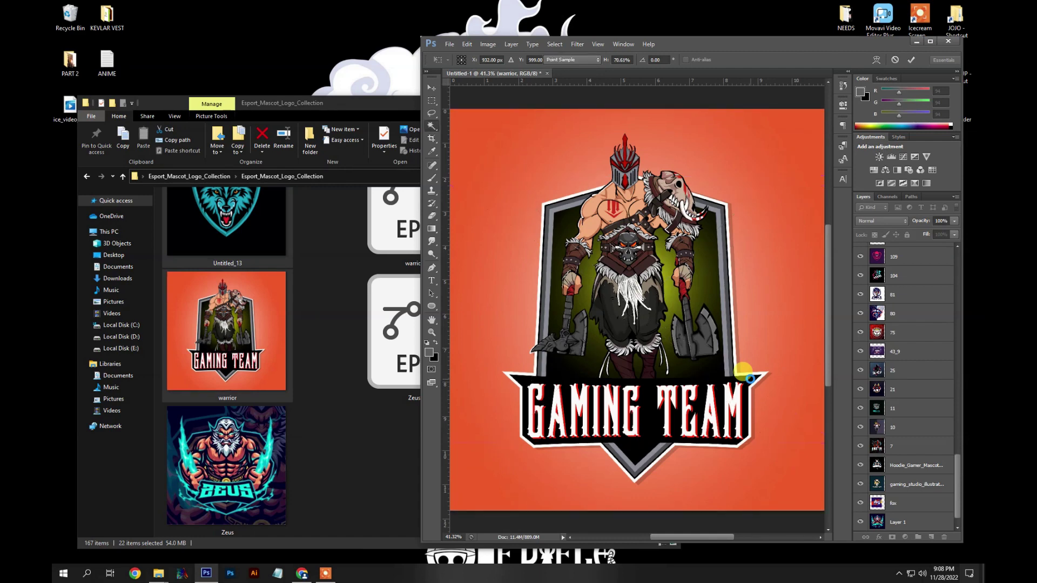
key("w")
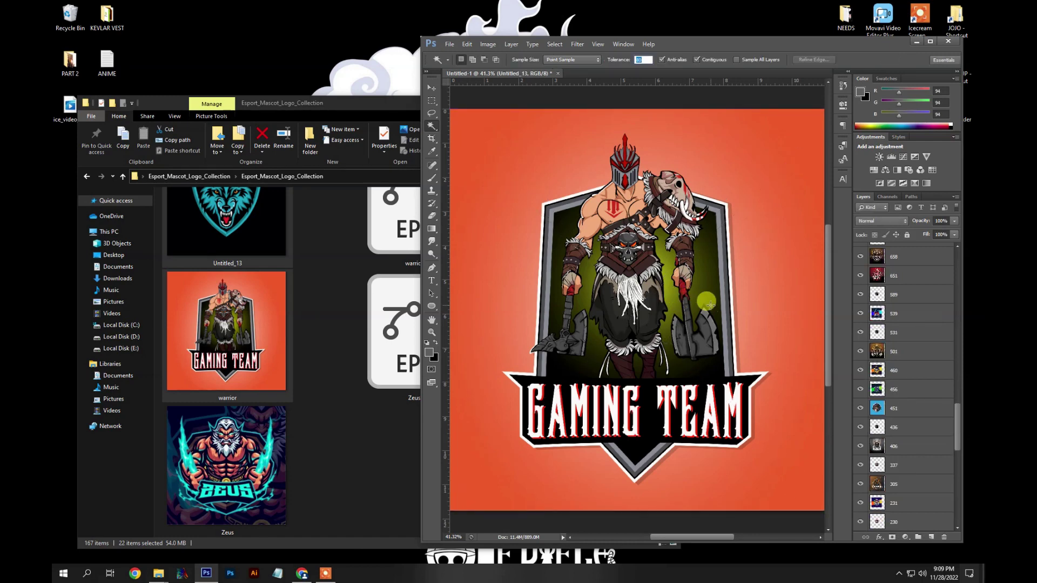
Rasterize the newly placed layers from lion_logo up to Untitled_13
scroll(920, 444, "down", 10)
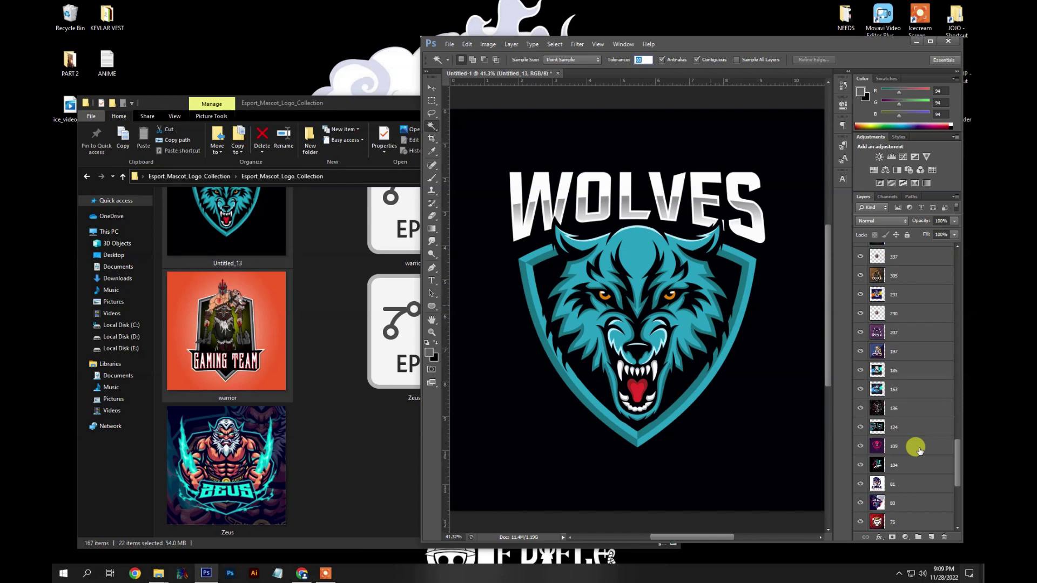
scroll(913, 419, "up", 15)
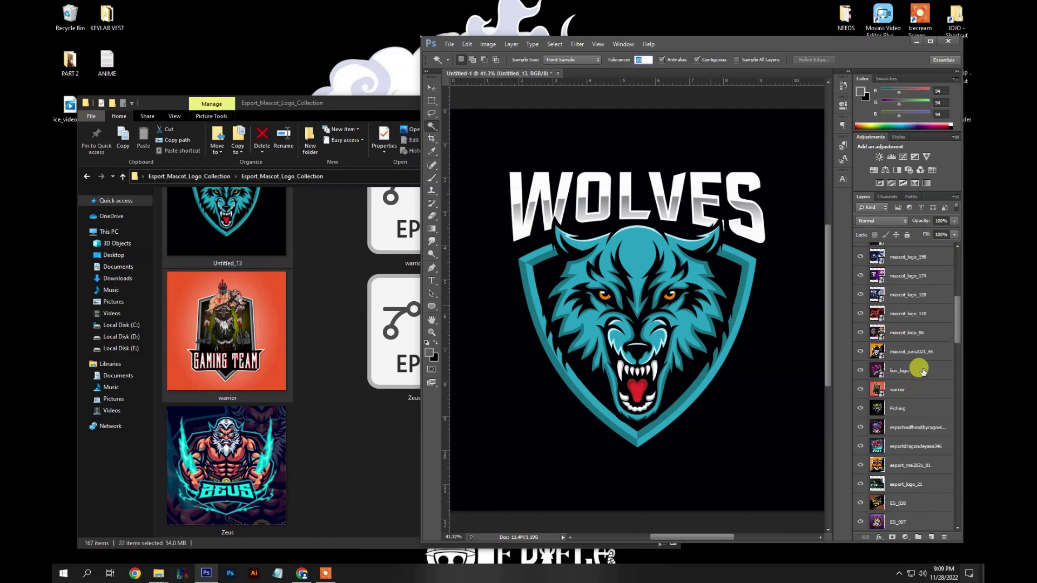
left_click(922, 367)
scroll(926, 340, "up", 5)
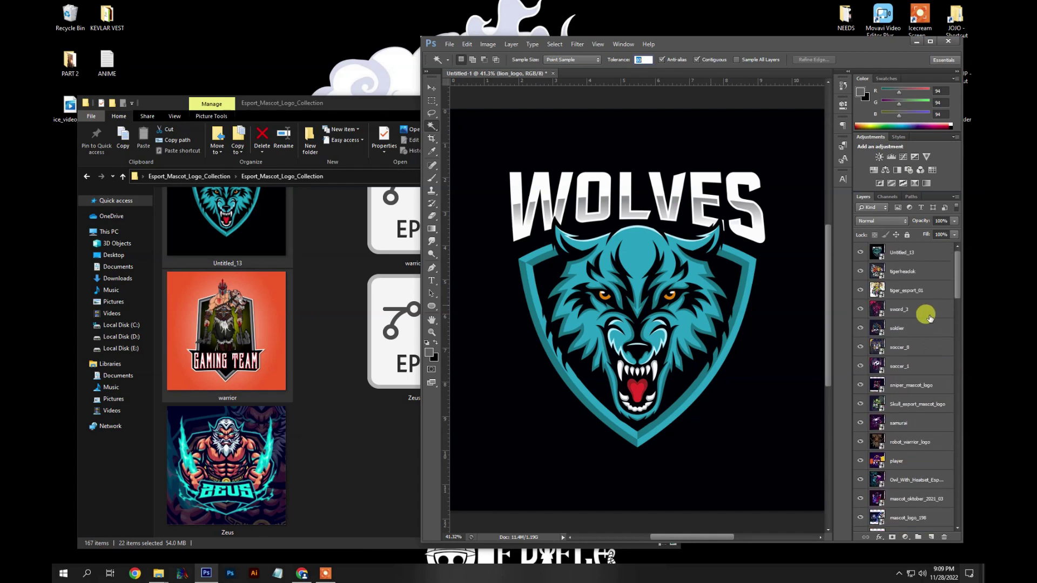
left_click(914, 258, "shift")
right_click(914, 258)
left_click(830, 327)
Return to the Esport_Mascot_Logo_Collection folder window and clear its file selection
left_click(366, 482)
left_click(442, 349)
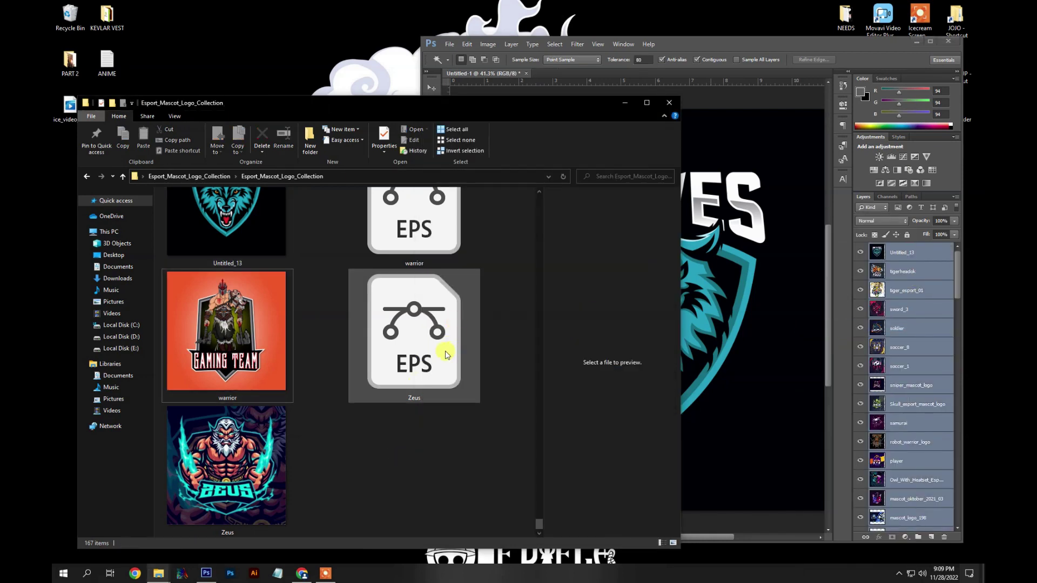
left_click(326, 573)
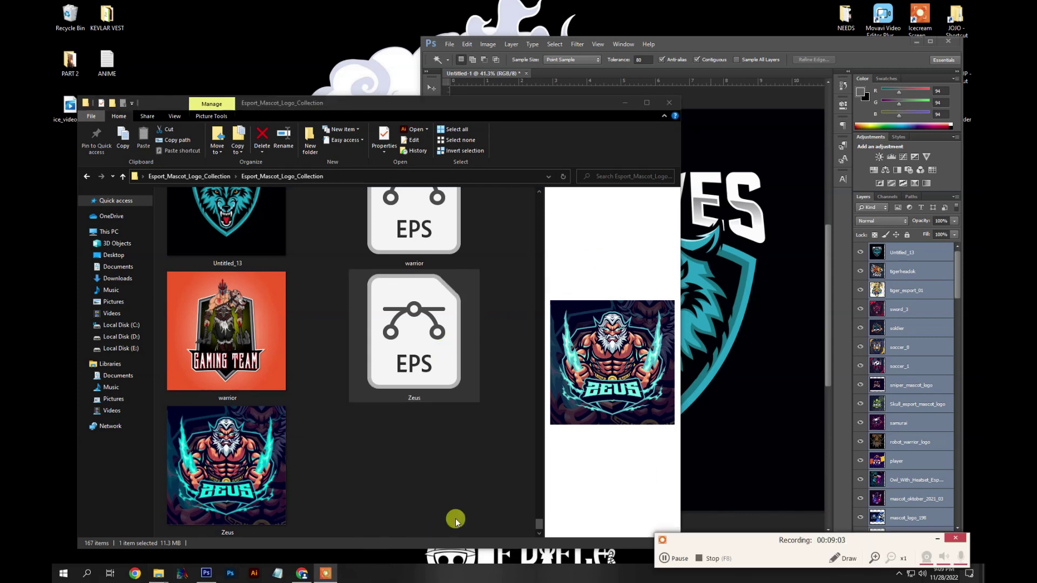
left_click(952, 539)
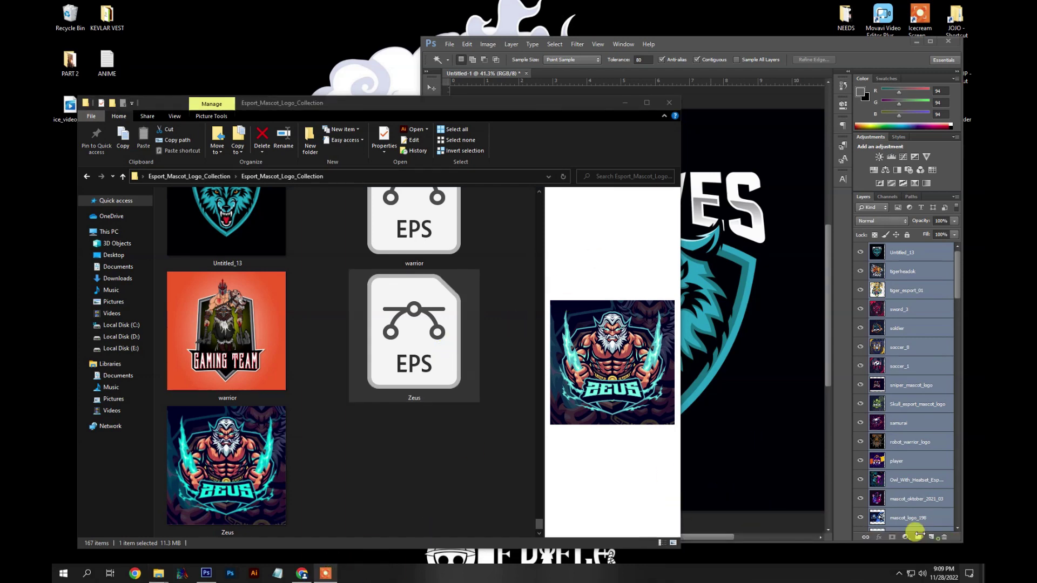
Switch back to the Photoshop document and maximize its window
left_click(772, 459)
left_click(929, 42)
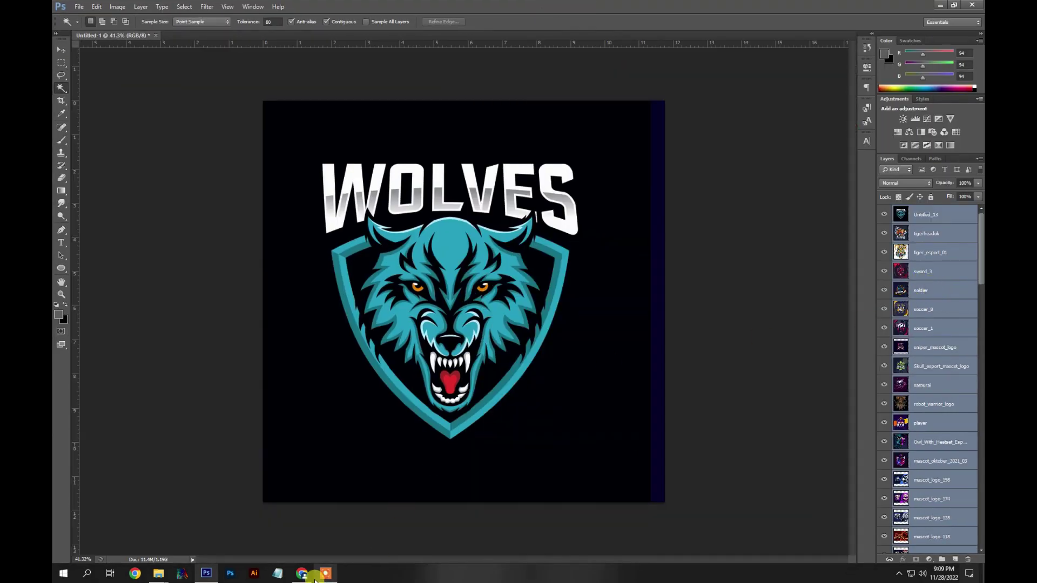
left_click(303, 573)
left_click(930, 6)
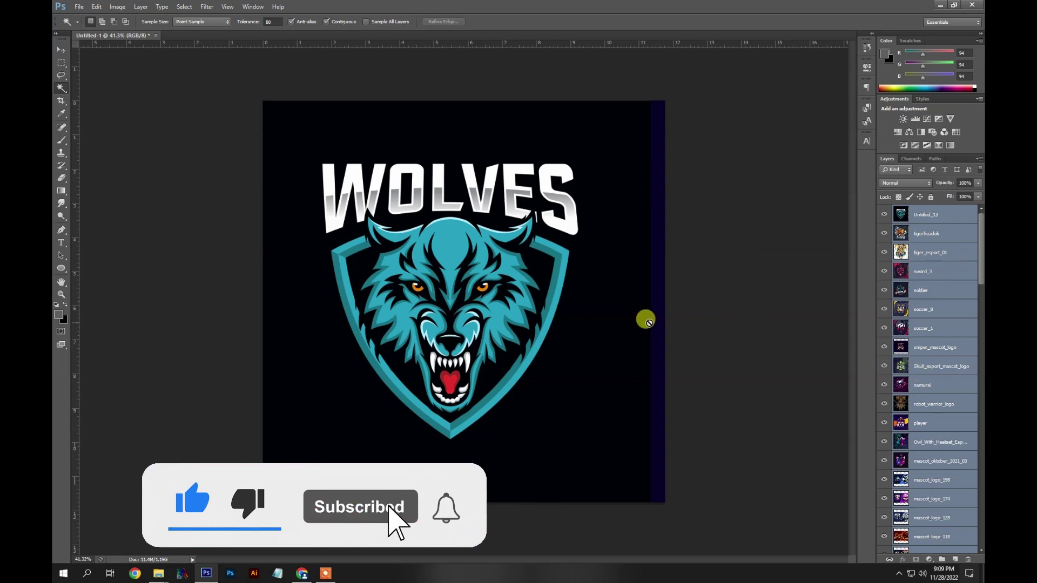
Rasterize the placed warrior layer
key("ctrl+minus")
scroll(641, 320, "down", 1)
scroll(914, 376, "down", 3)
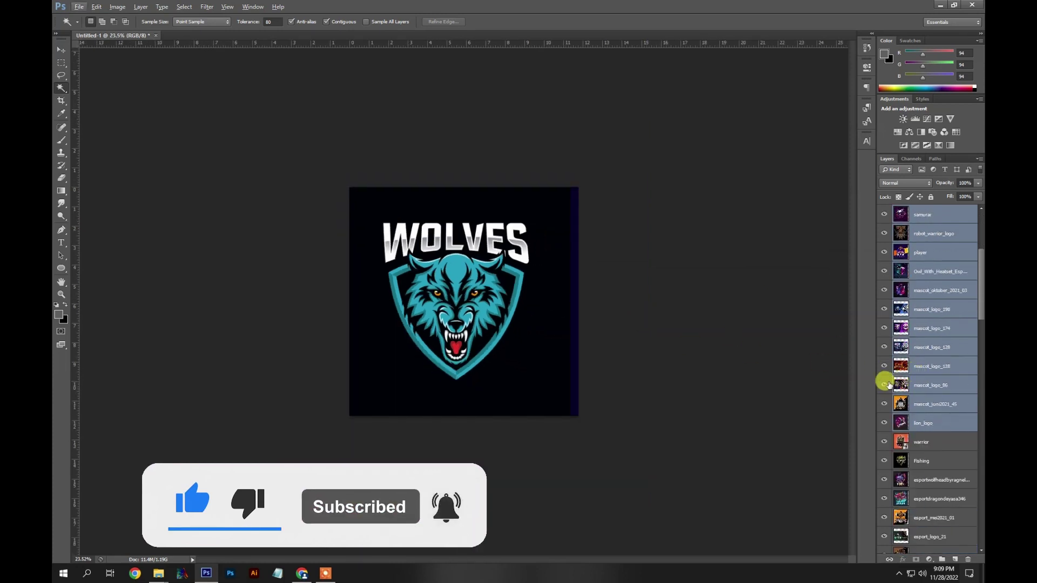
right_click(936, 441)
key("Escape")
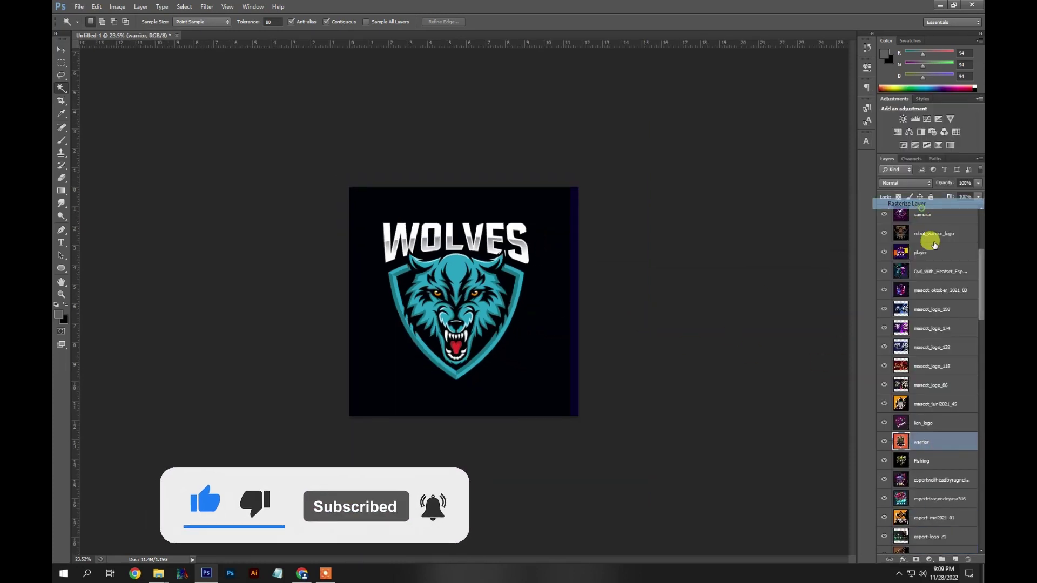
Scale all preview layers from Untitled_13 down to fox together to about a third of their size, keeping them at the canvas's upper-left corner
scroll(945, 377, "up", 3)
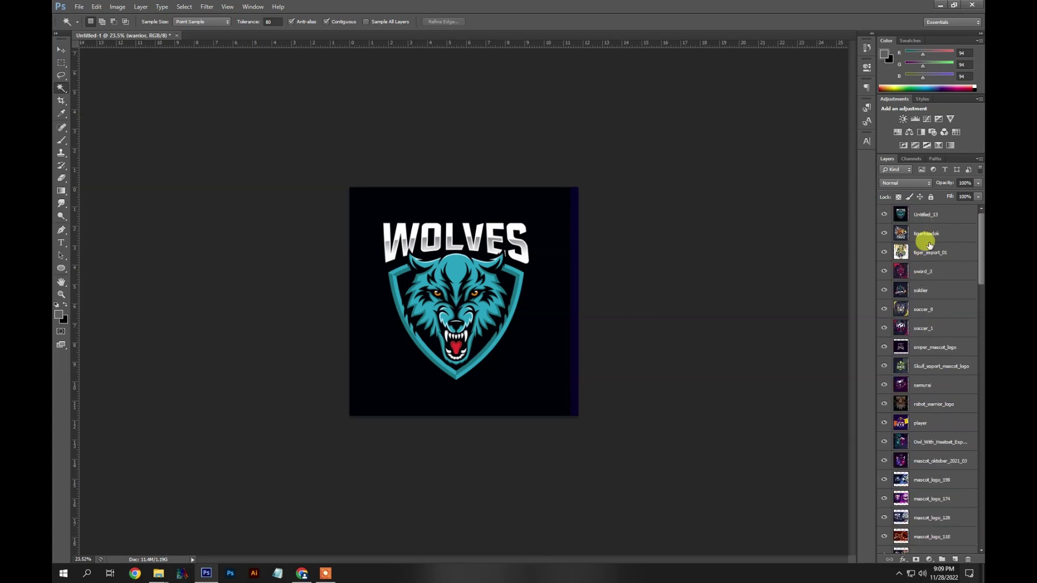
left_click(938, 218)
scroll(949, 465, "down", 14)
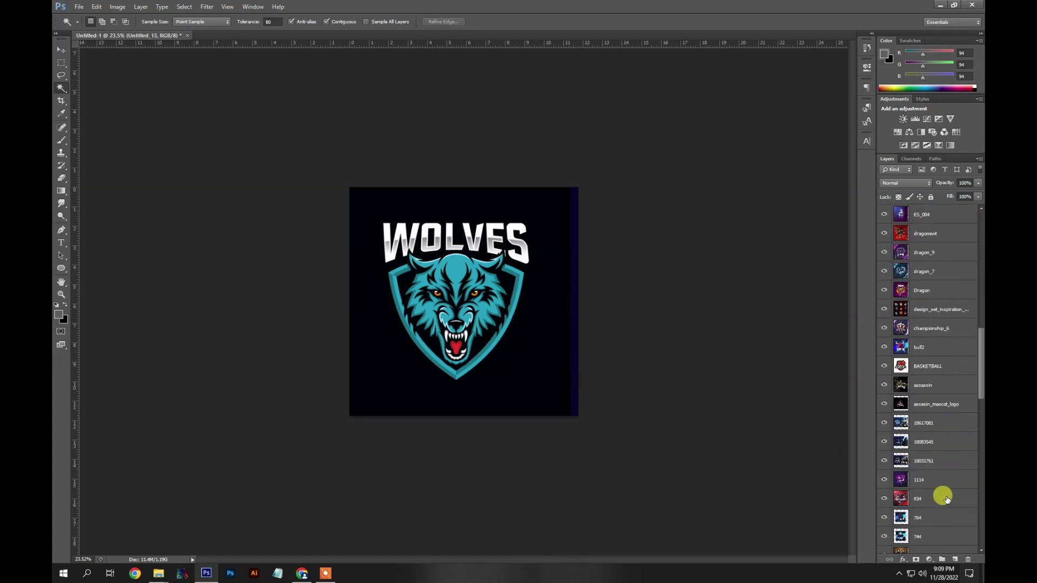
scroll(939, 515, "down", 10)
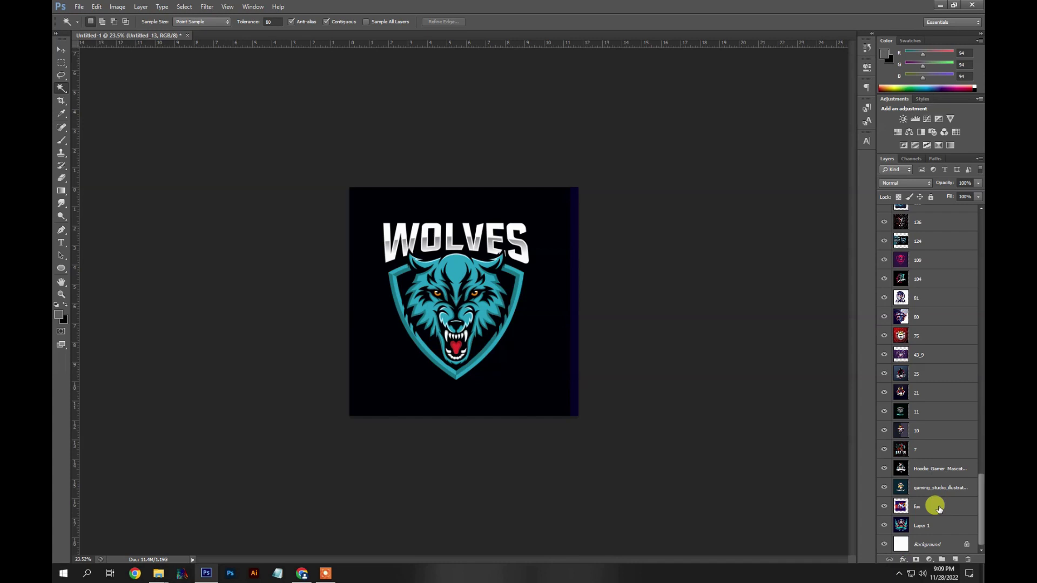
left_click(934, 507, "shift")
key("ctrl+t")
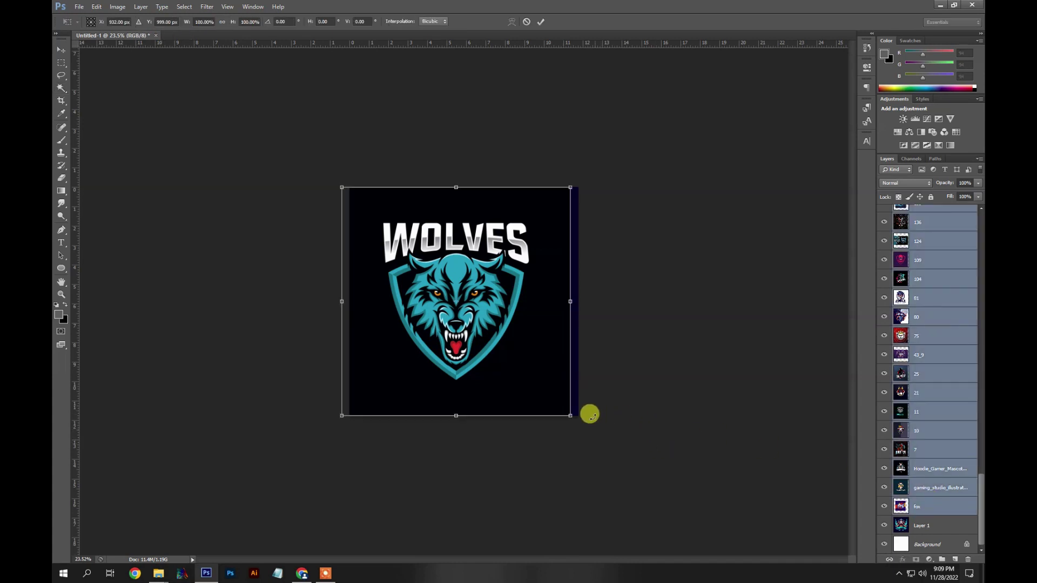
left_click_drag(568, 414, 428, 257)
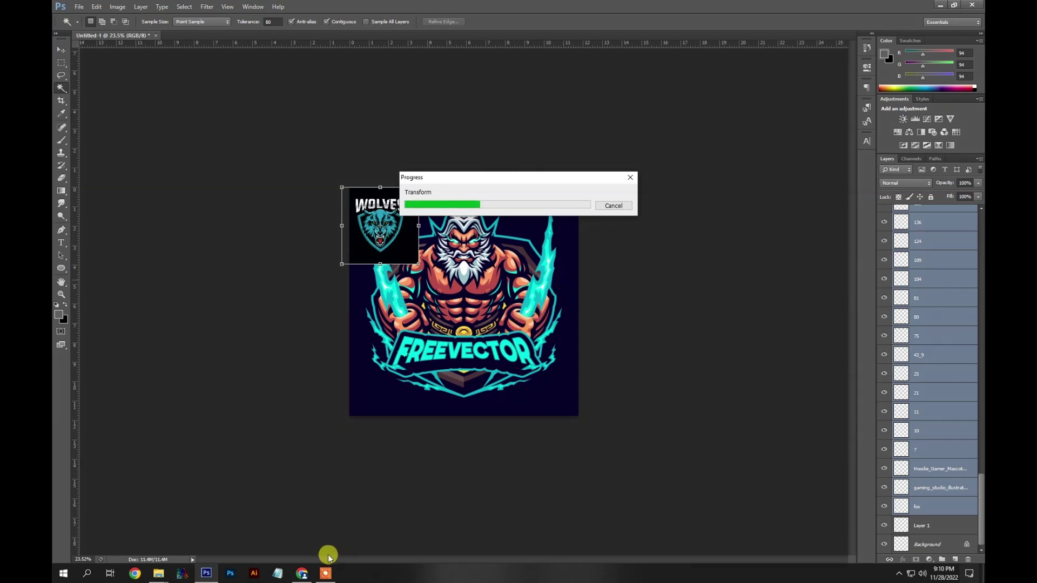
left_click(324, 572)
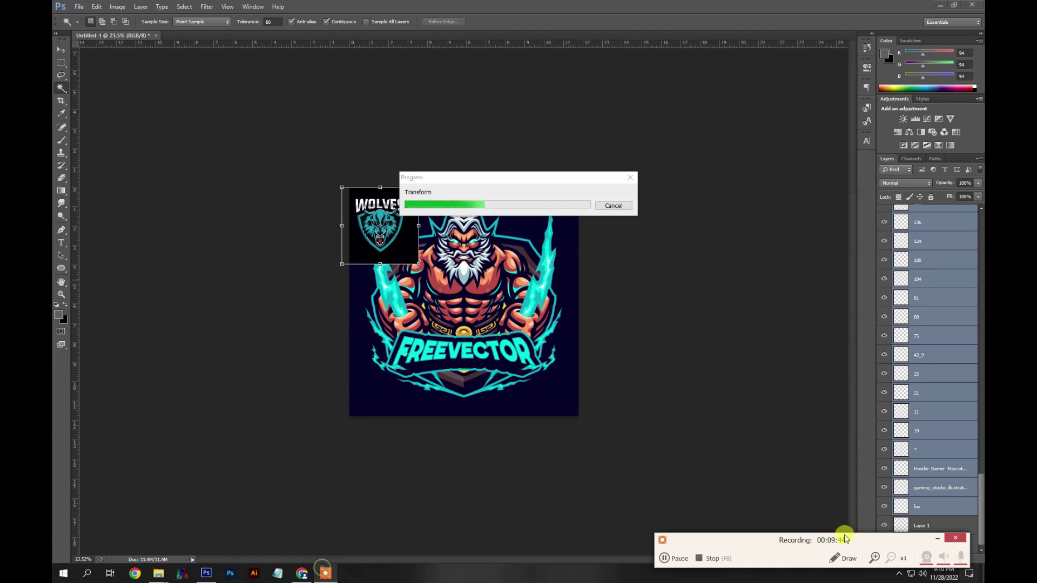
left_click(939, 539)
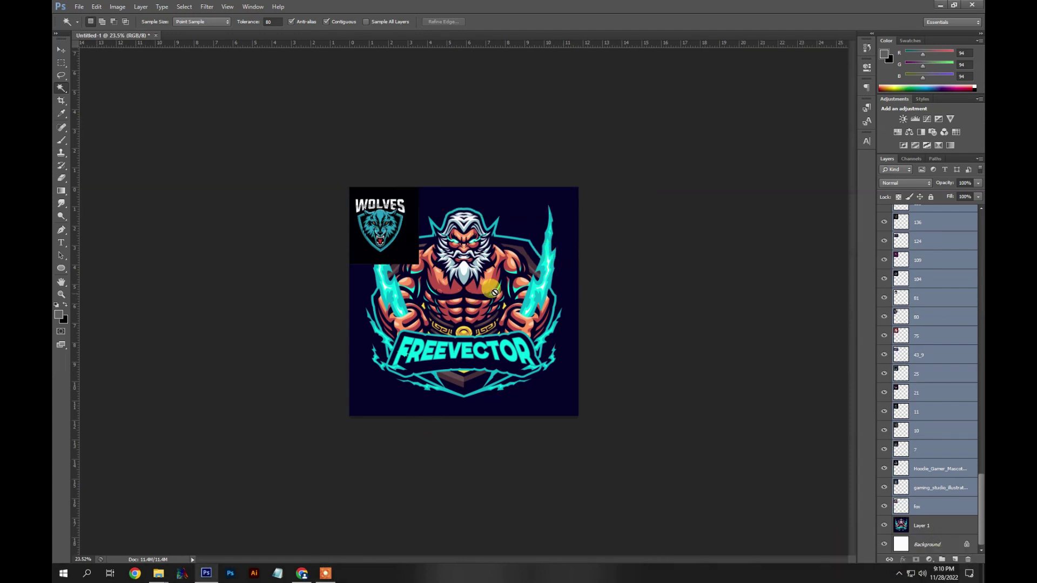
Activate the Move tool with the scaled preview layers still selected
key("v")
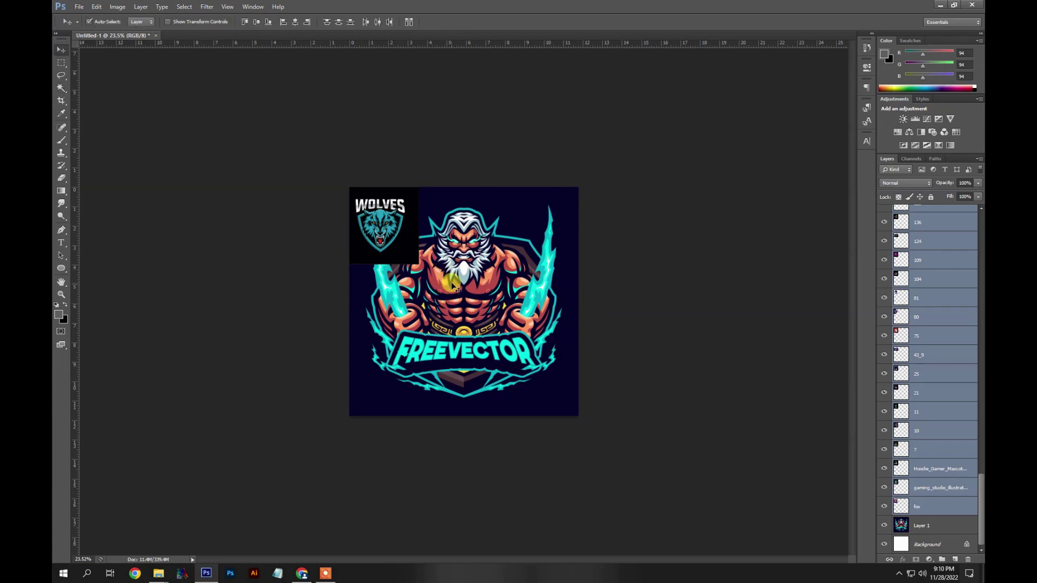